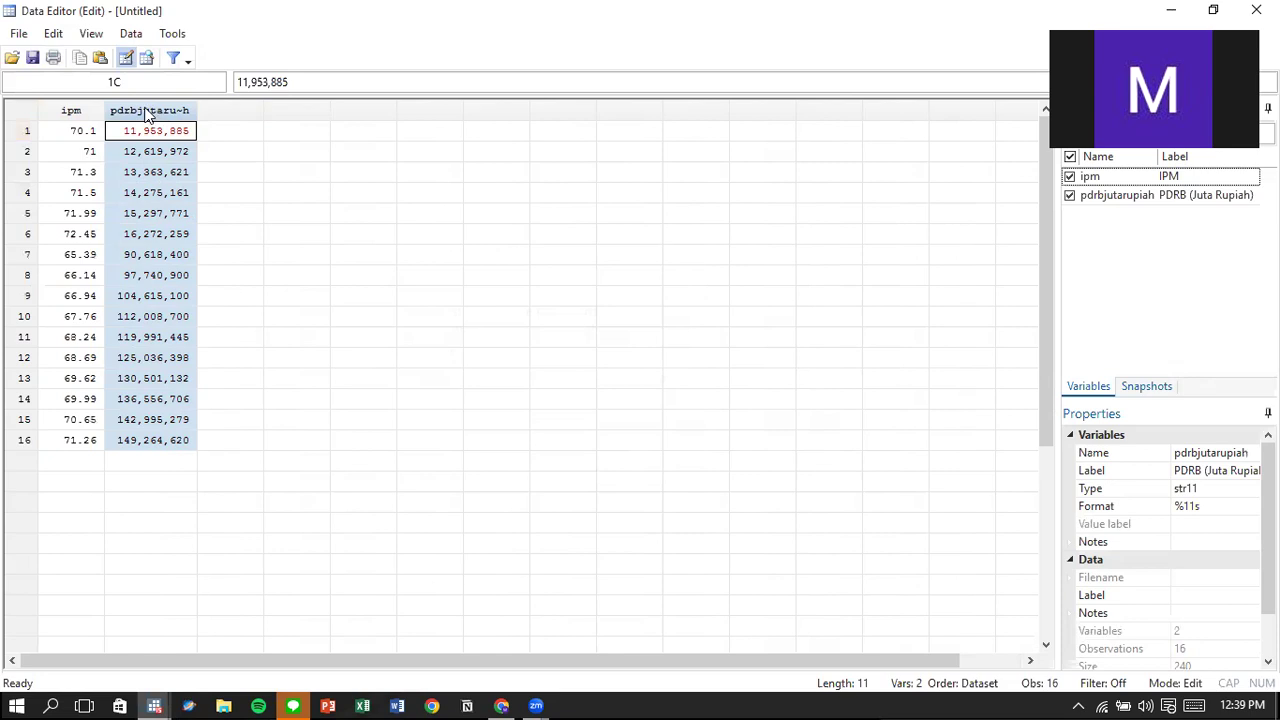
# Encode the string variable pdrbjutarupiah into a new numeric variable named pdrb, keeping the value label named like the new variable.
pyautogui.click(248, 316)
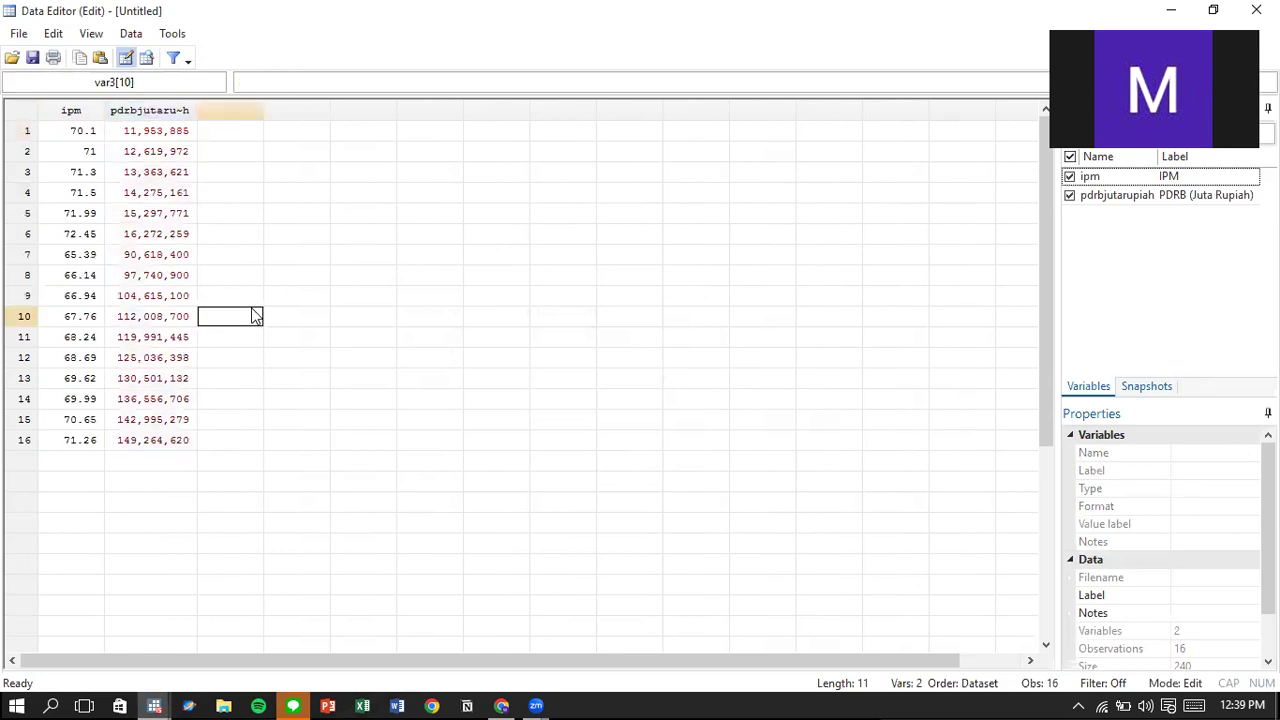
pyautogui.click(165, 112)
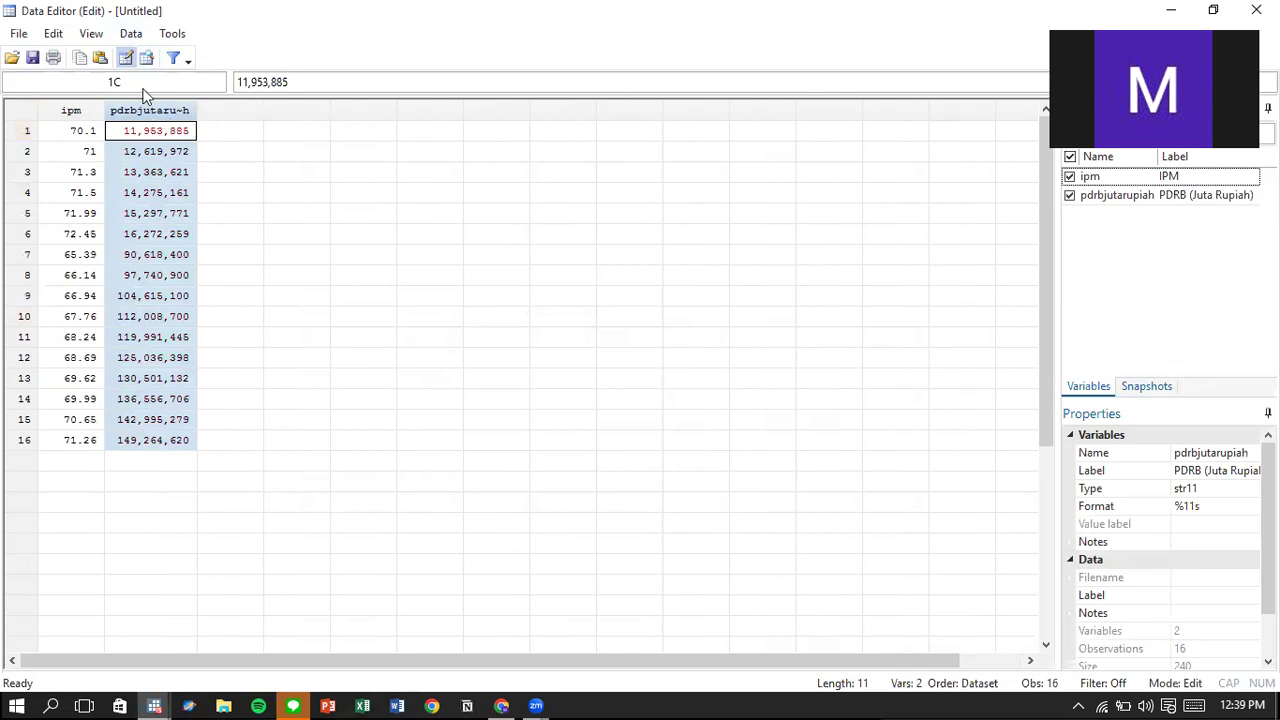
pyautogui.click(131, 34)
pyautogui.moveTo(237, 104)
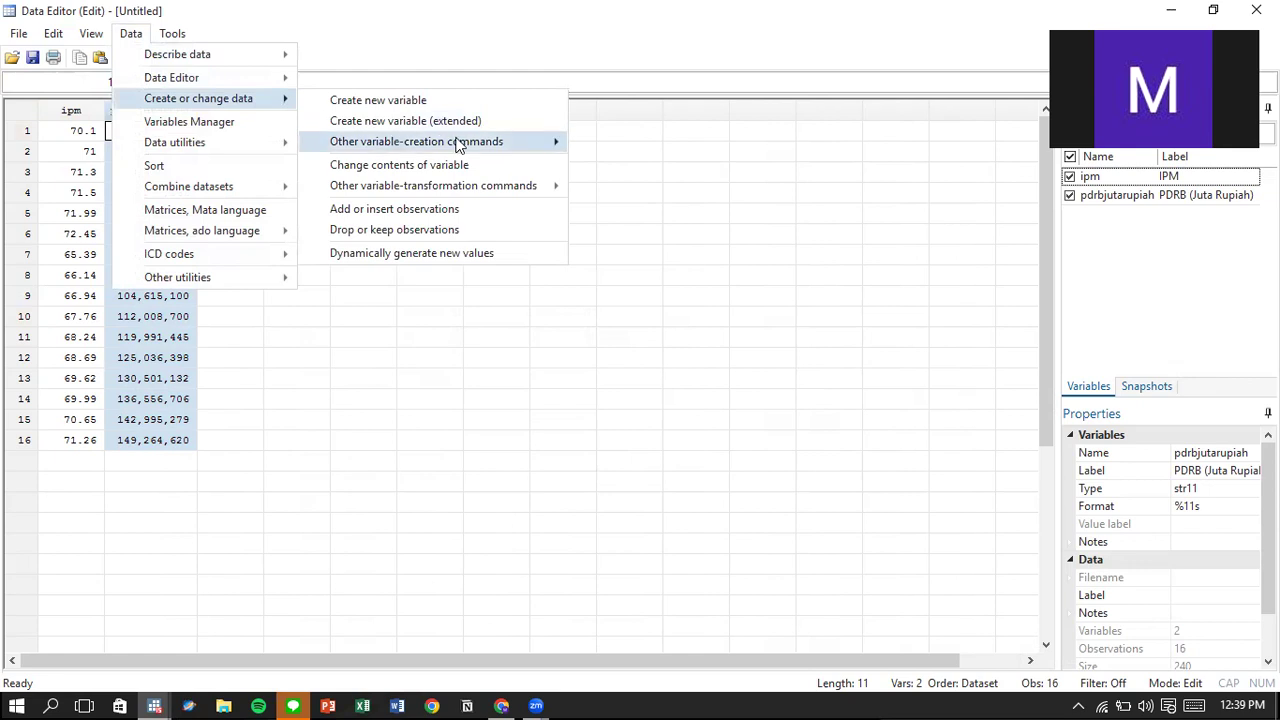
pyautogui.moveTo(491, 143)
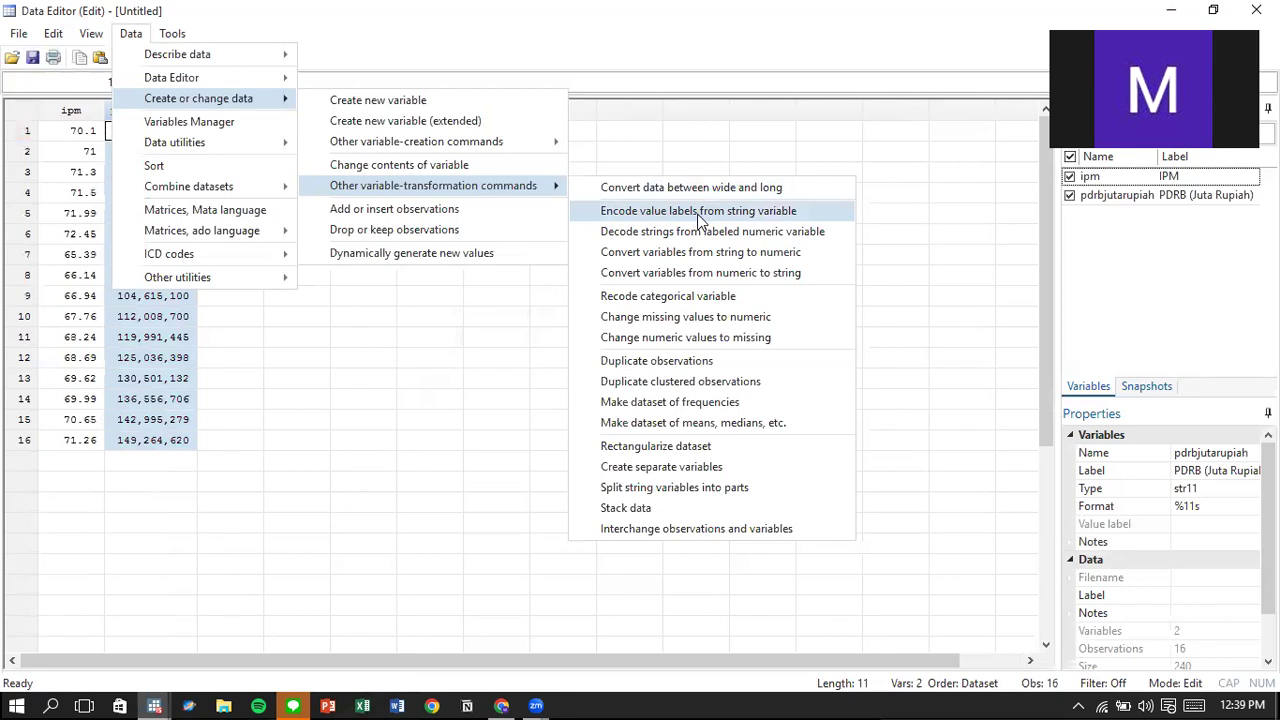
pyautogui.click(761, 216)
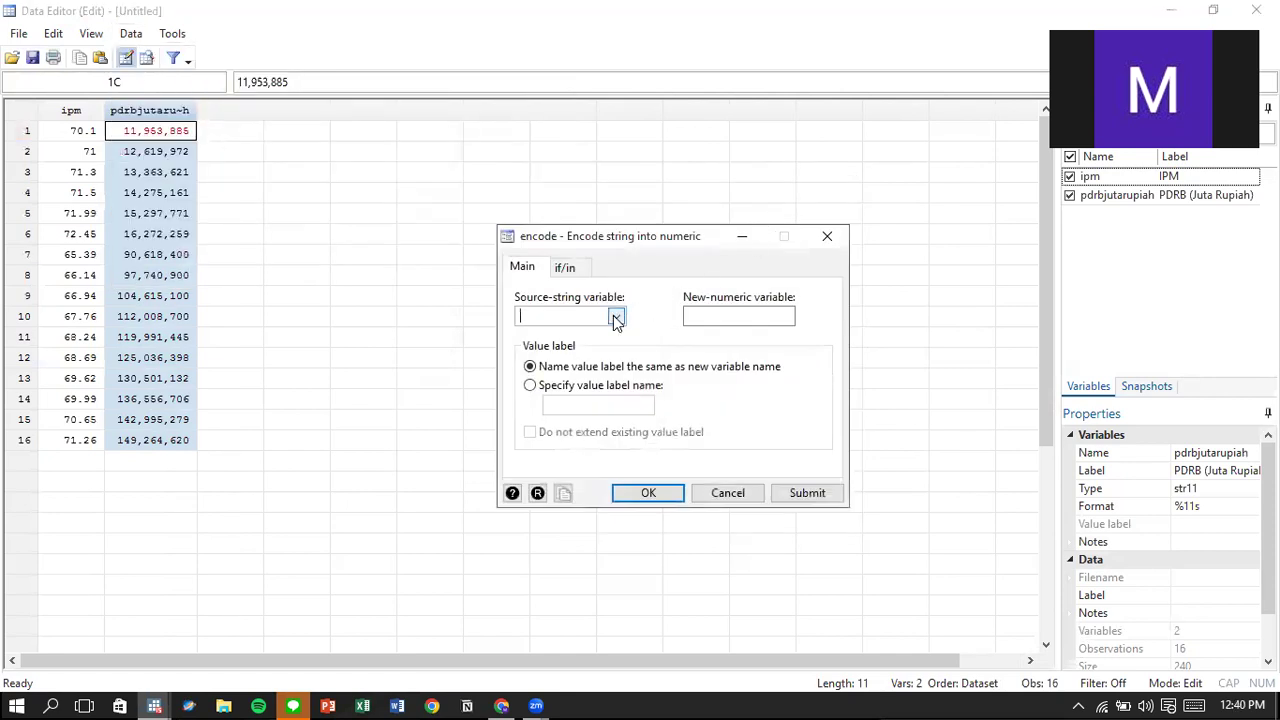
pyautogui.click(616, 315)
pyautogui.click(597, 336)
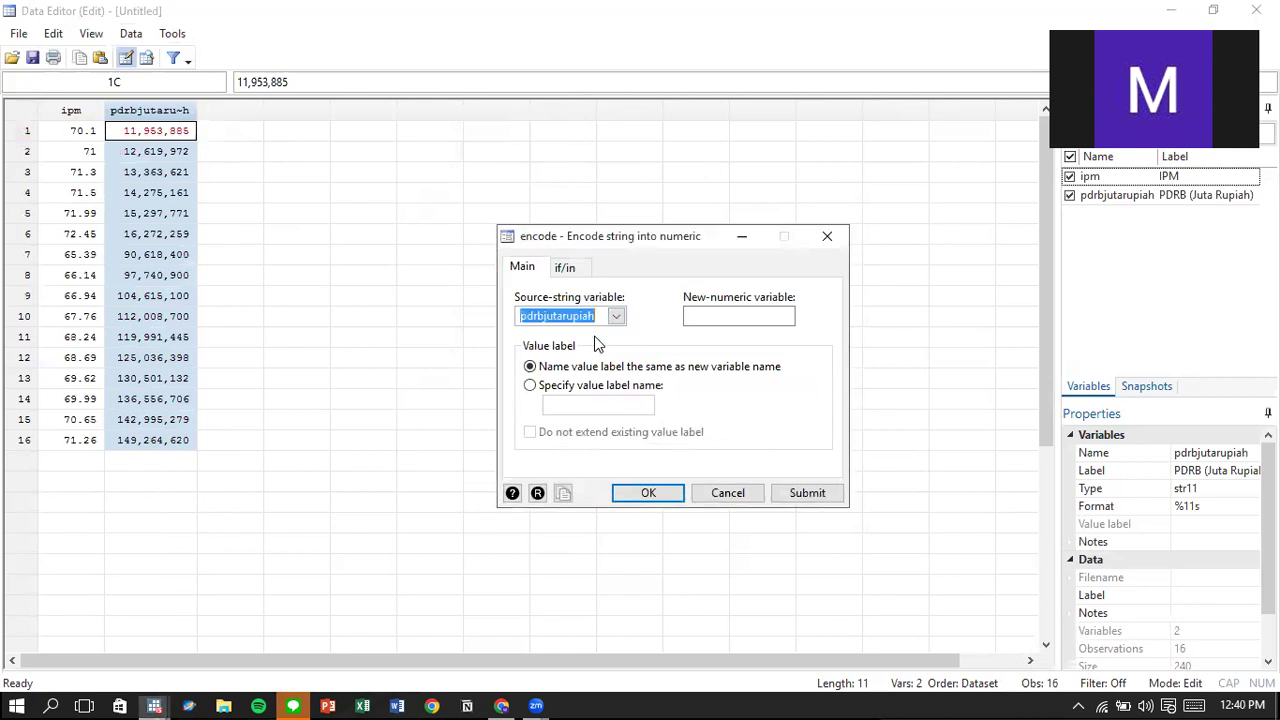
pyautogui.click(723, 315)
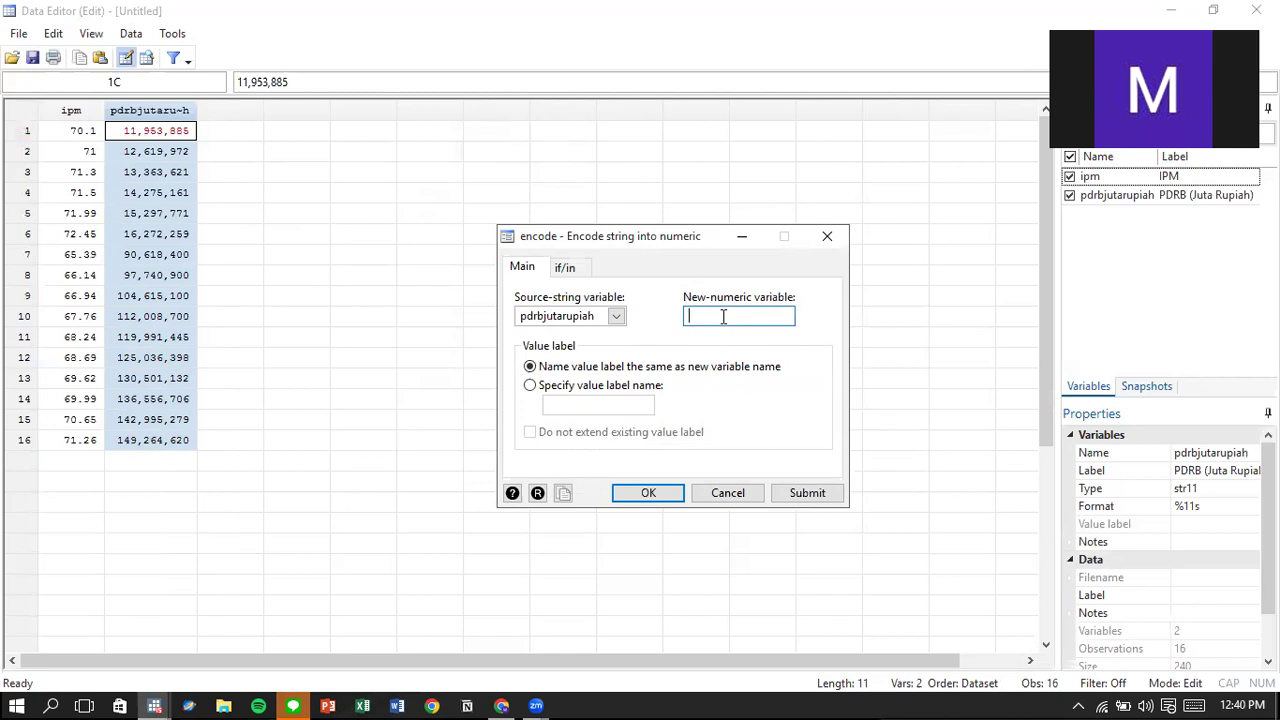
pyautogui.write('pdrb')
pyautogui.click(645, 494)
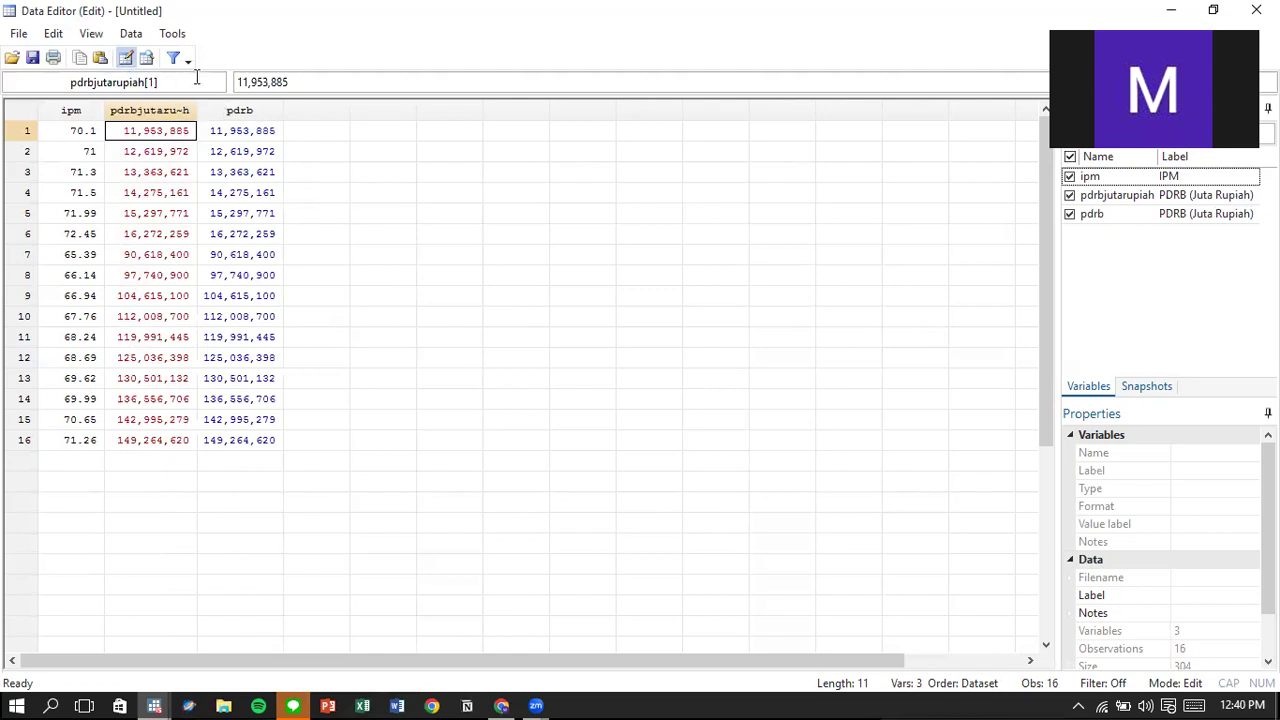
# Leave the data editor and create an observation-number variable with the command gen t=_n.
pyautogui.click(1168, 12)
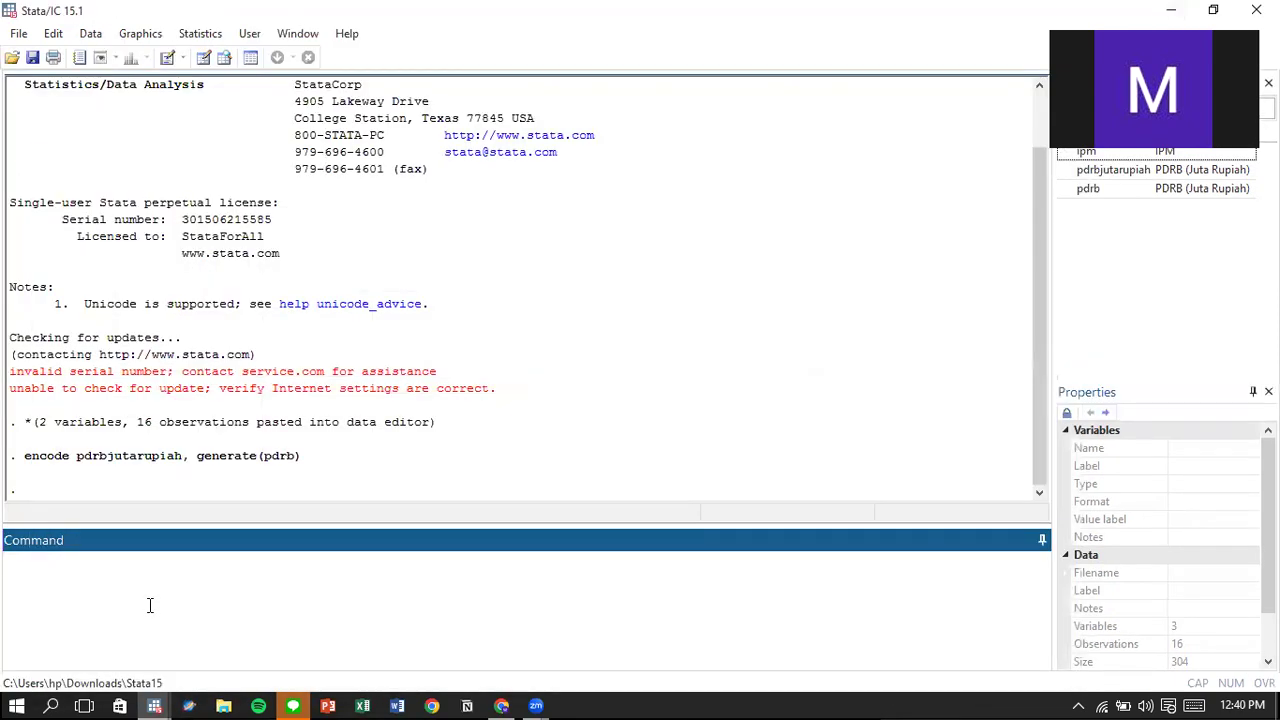
pyautogui.write('gen t=_n')
pyautogui.press('Return')
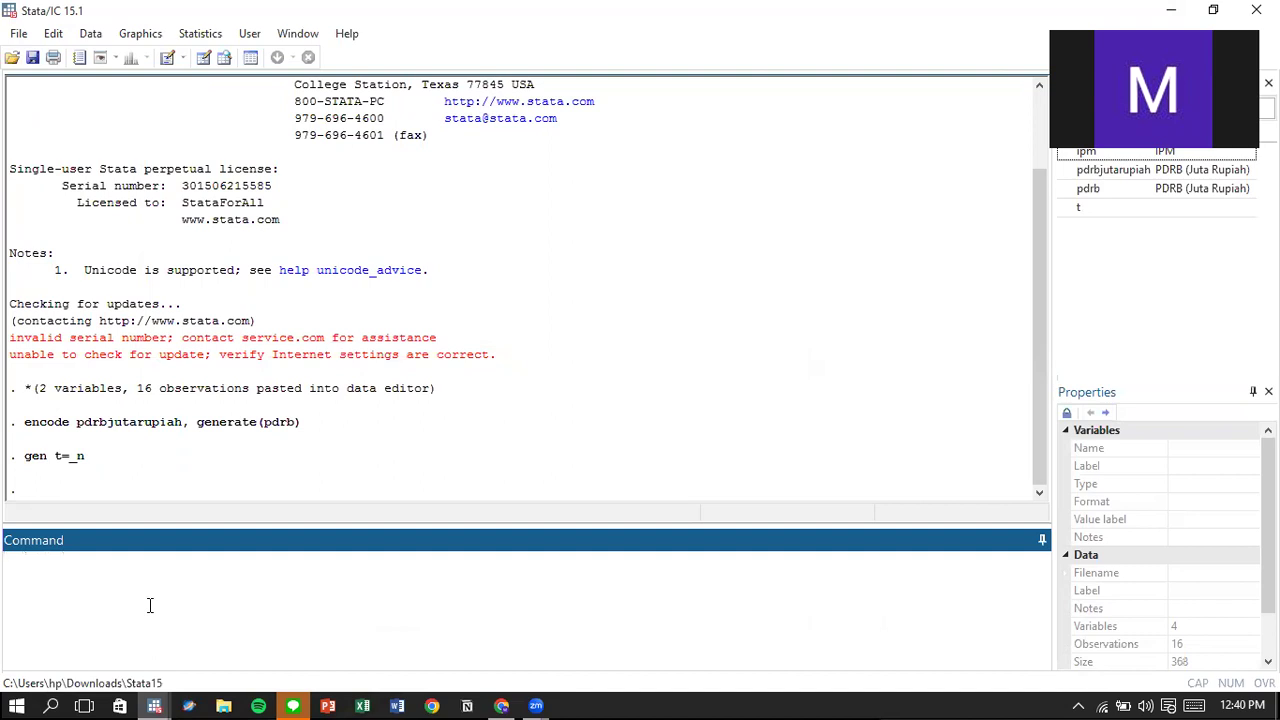
# Create a year variable starting at 2004 with the command generate tahun =y(2004)+_n-1.
pyautogui.write('gen')
pyautogui.press('BackSpace')
pyautogui.press('BackSpace')
pyautogui.write('nerate tahun =y(2')
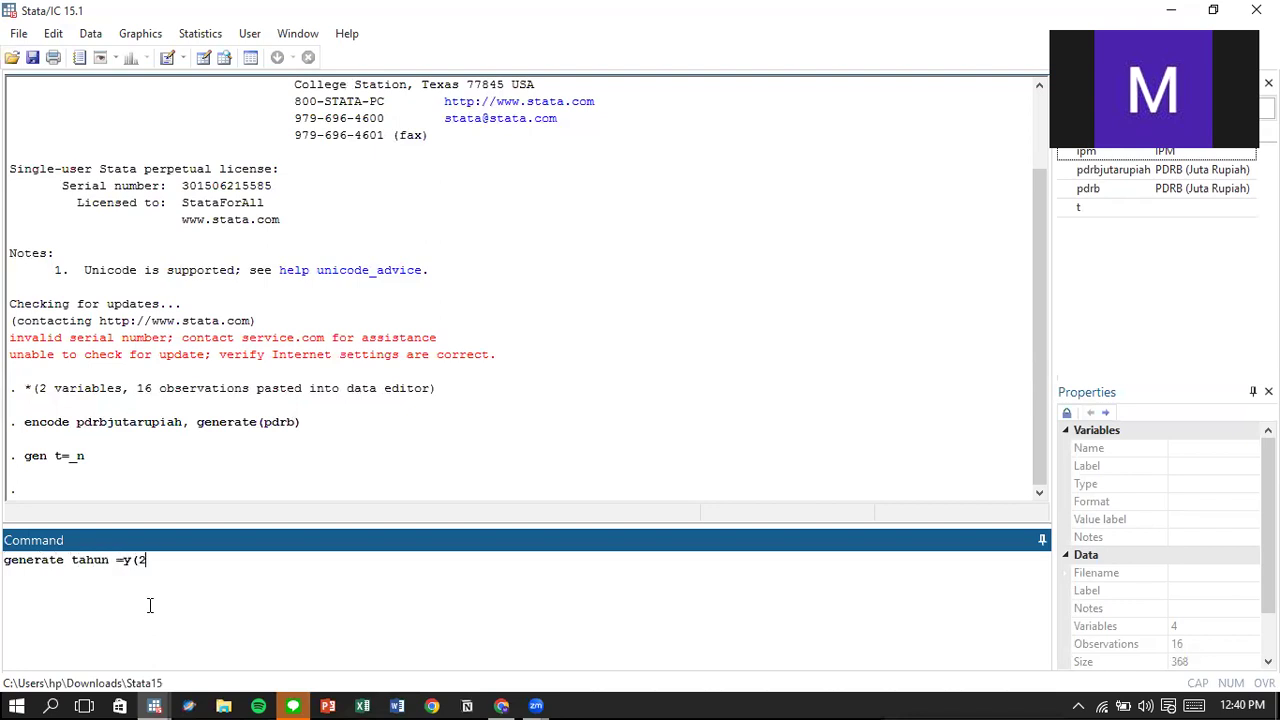
pyautogui.write('004)+_n-1')
pyautogui.press('Return')
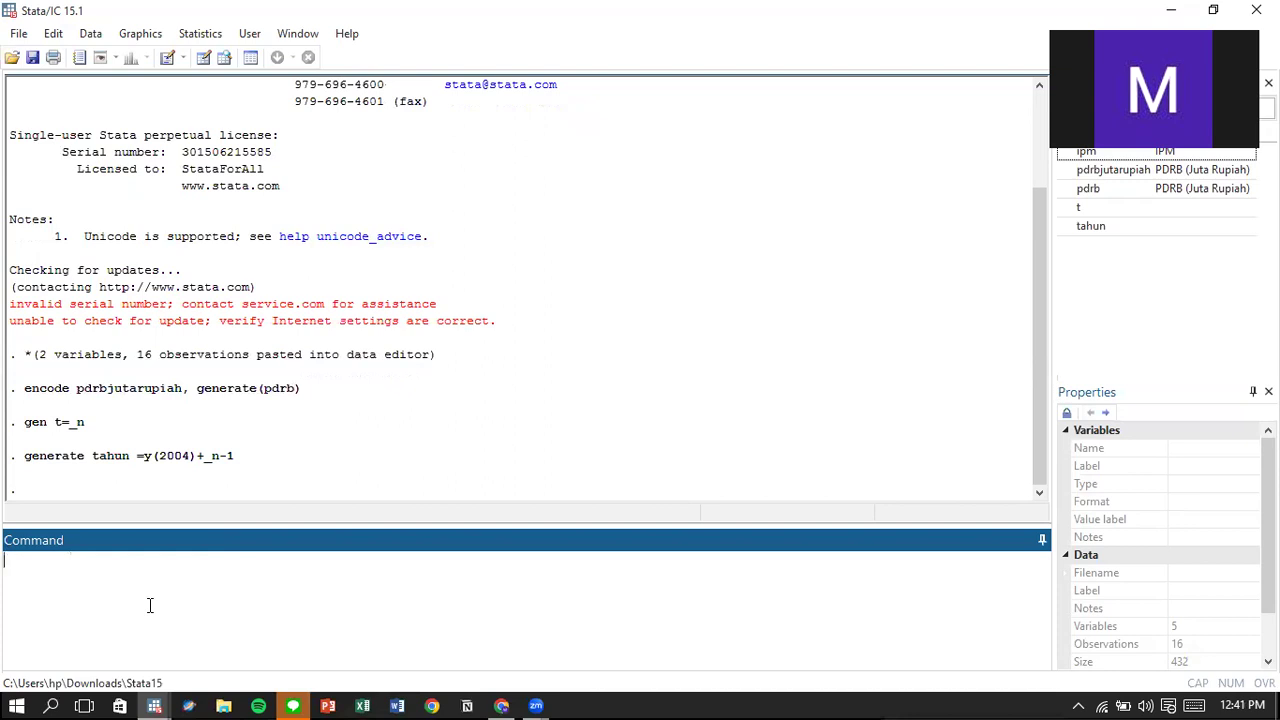
# Apply the yearly format %ty to tahun and check the new columns in the data editor.
pyautogui.write('format tahun %ty')
pyautogui.press('Return')
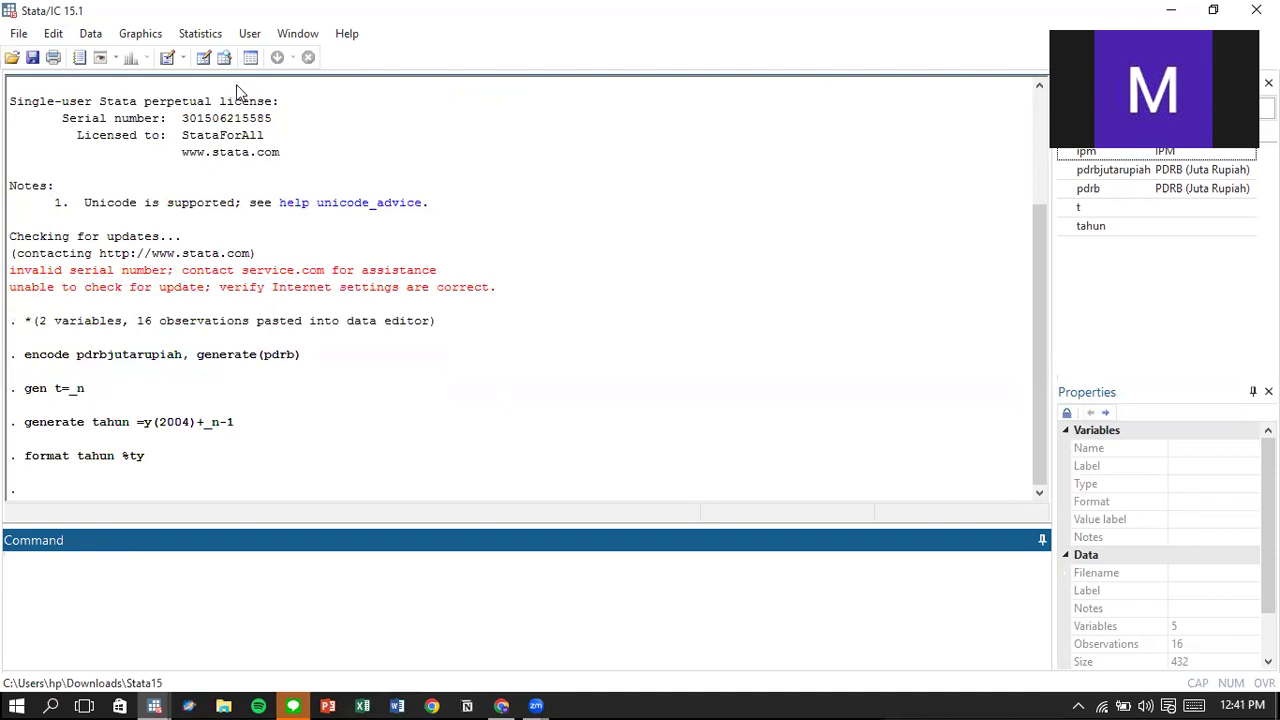
pyautogui.click(205, 60)
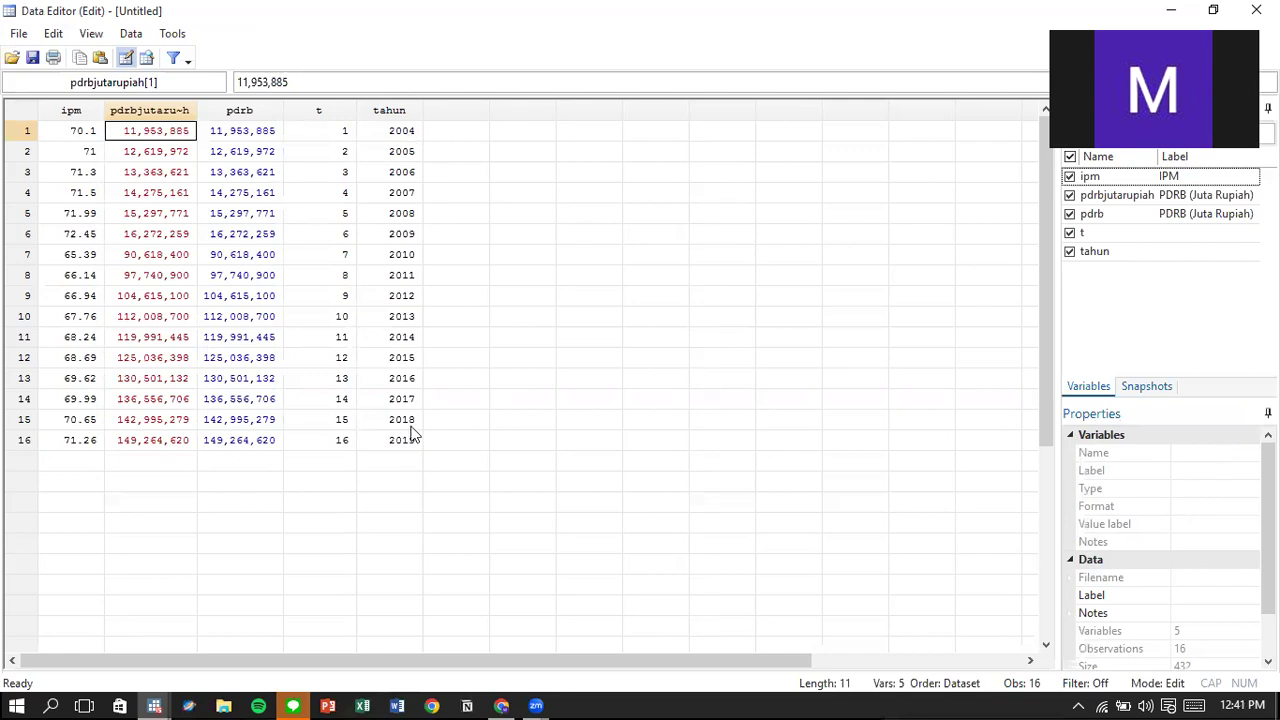
pyautogui.click(1172, 10)
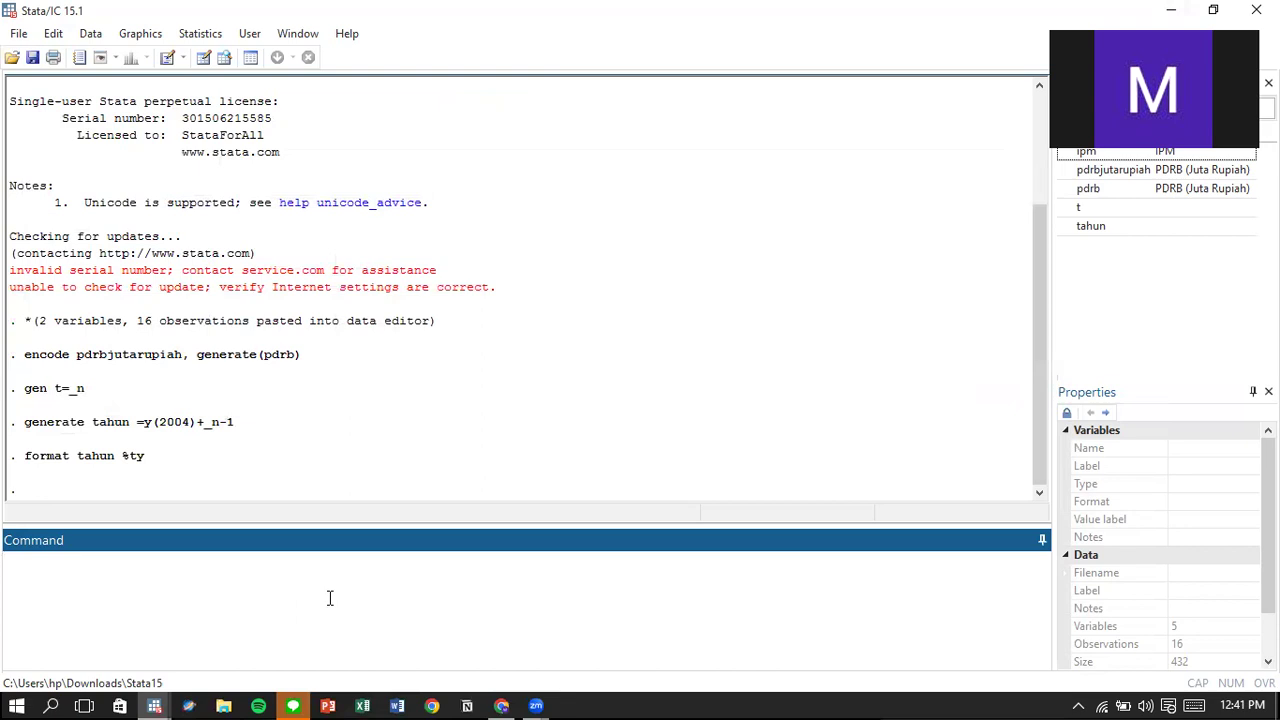
# Declare the dataset as a time series with tsset tahun and review the reported time range and delta.
pyautogui.write('tsset tahun')
pyautogui.press('Return')
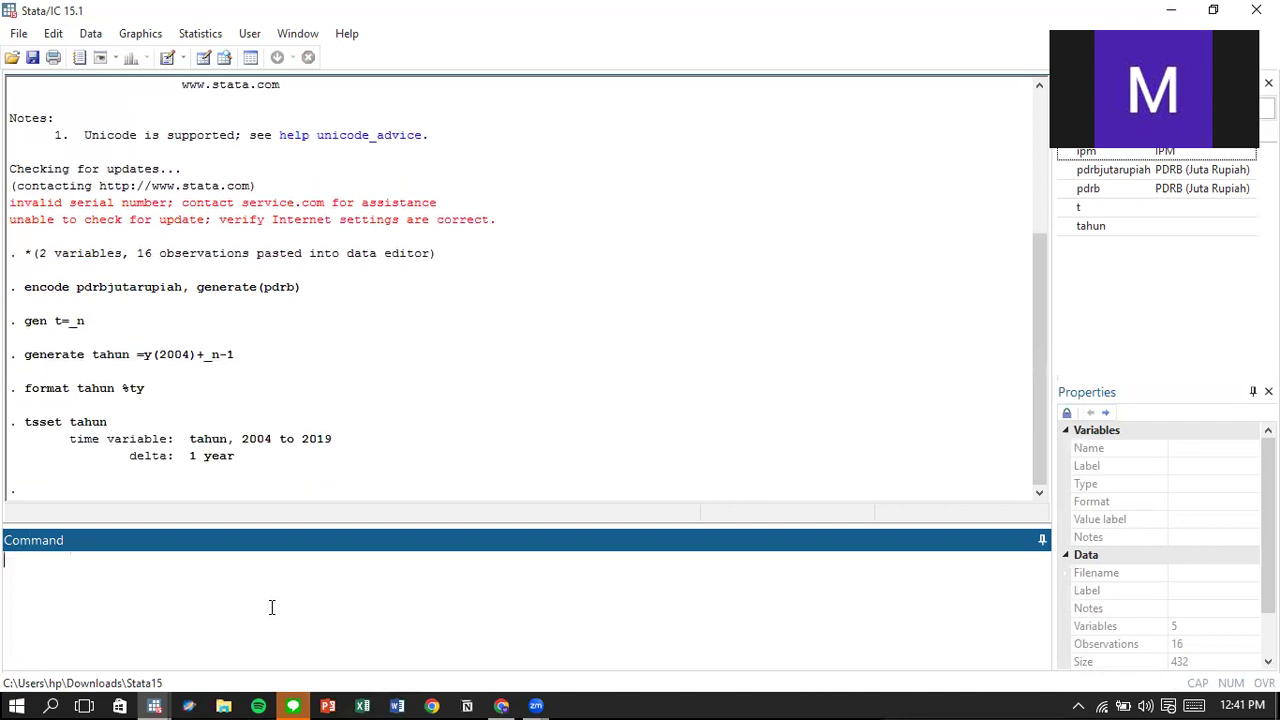
pyautogui.moveTo(70, 440); pyautogui.dragTo(343, 447)
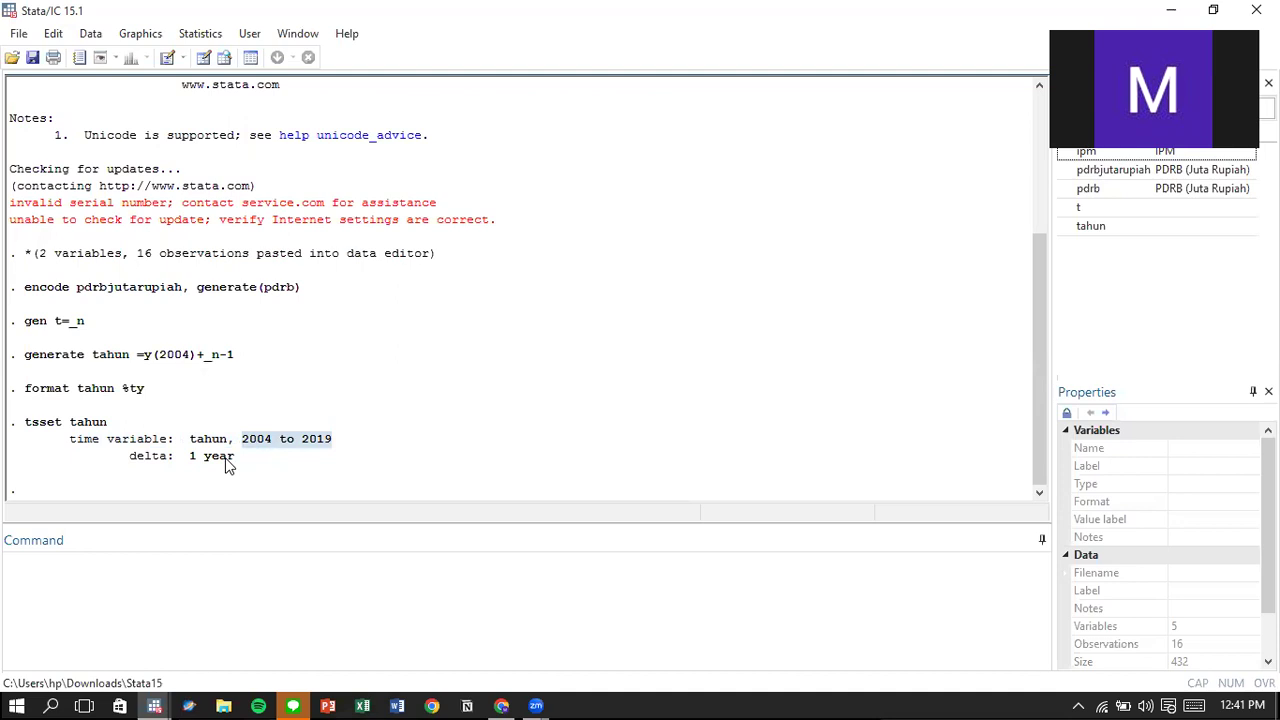
pyautogui.moveTo(129, 462); pyautogui.dragTo(281, 469)
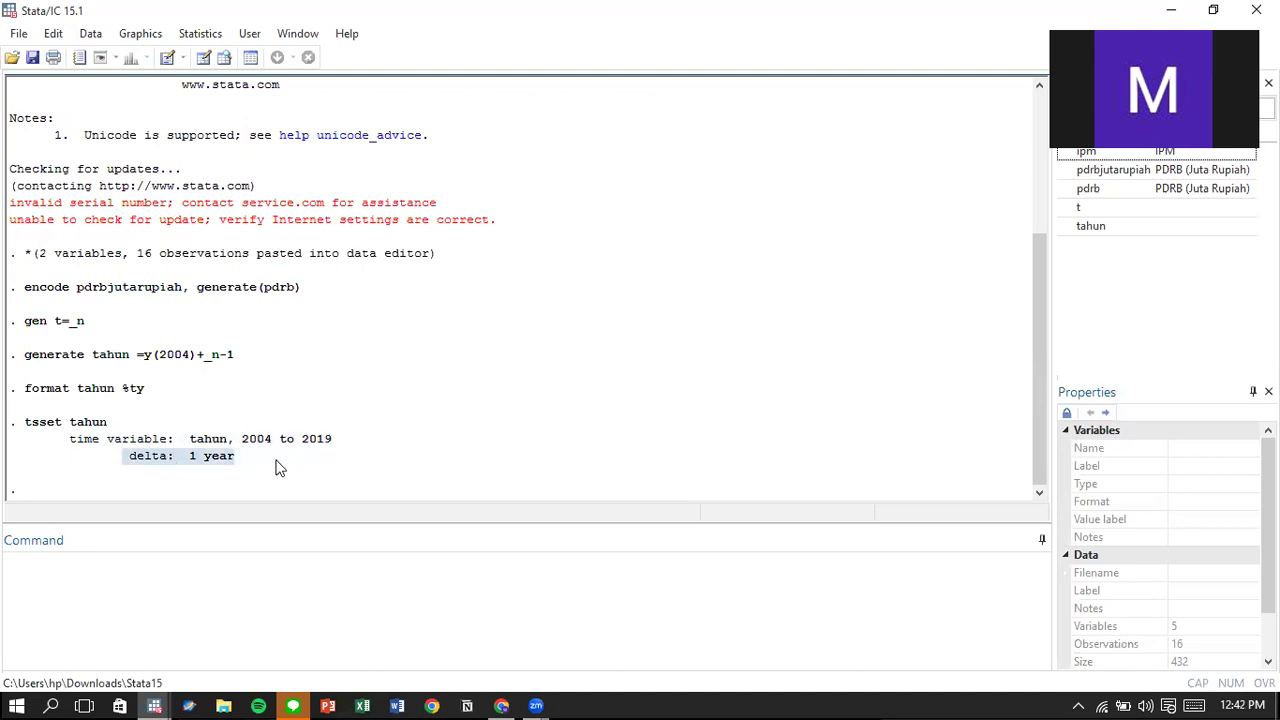
# Plot ipm and pdrb as time-series lines in one graph with twoway (tsline ipm) (tsline pdrb), and minimise the graph after viewing.
pyautogui.click(169, 589)
pyautogui.write('twow')
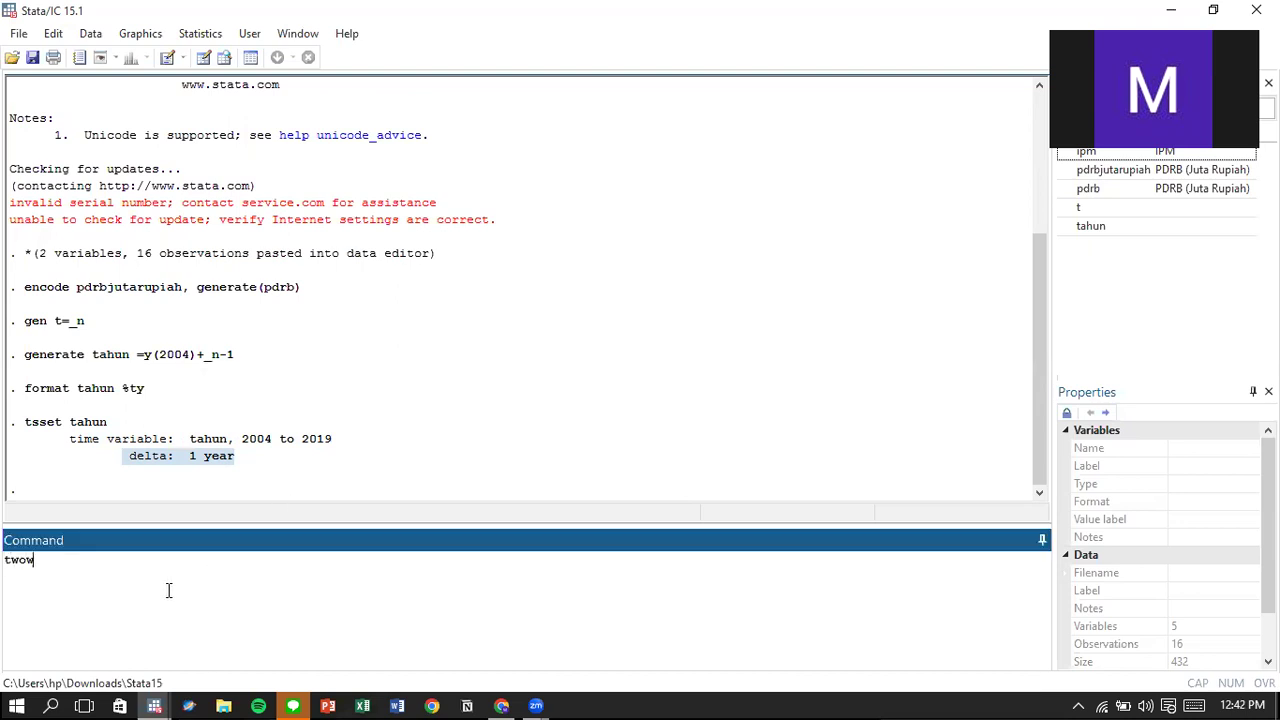
pyautogui.write('ay (tsline ipm) (tsline pdrb)')
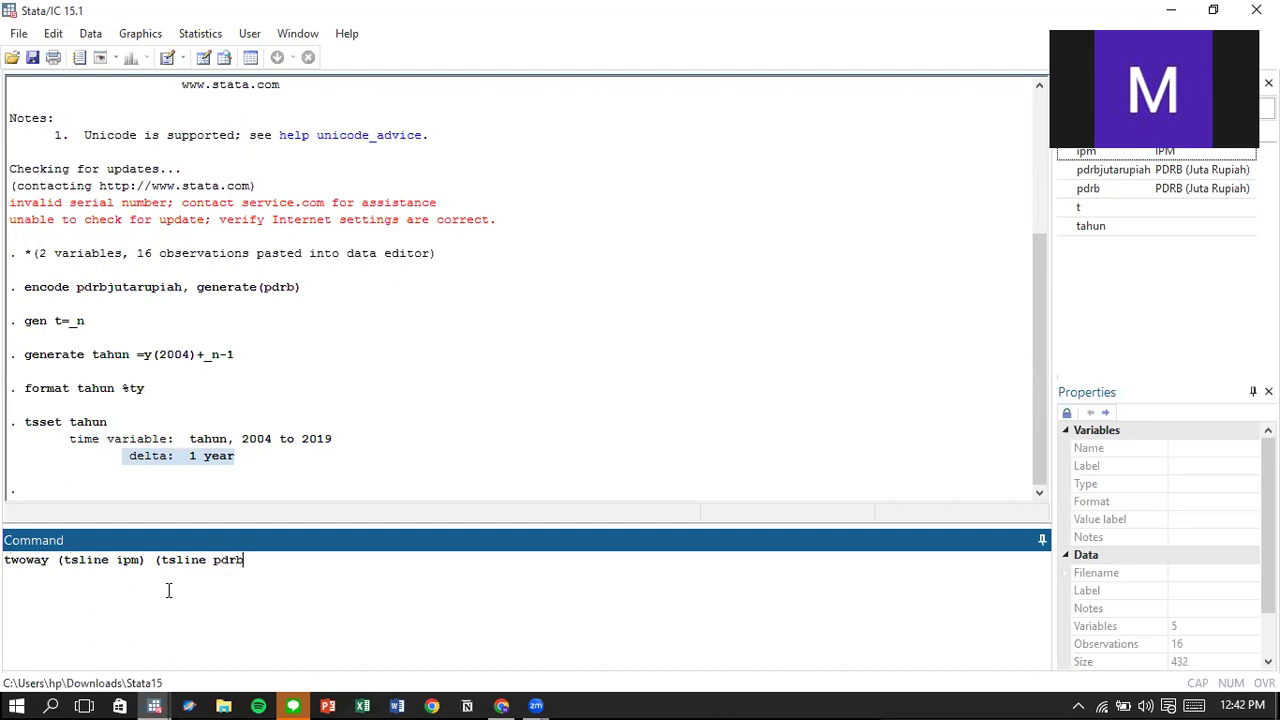
pyautogui.press('Return')
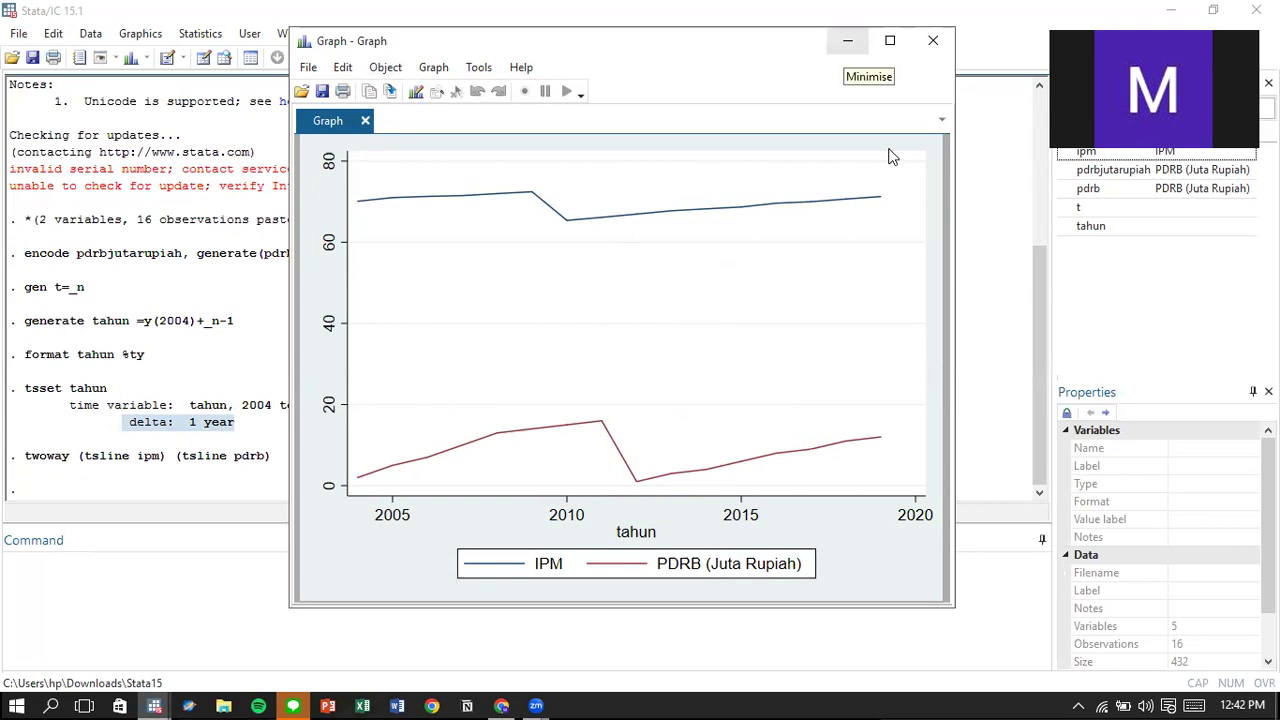
pyautogui.click(848, 42)
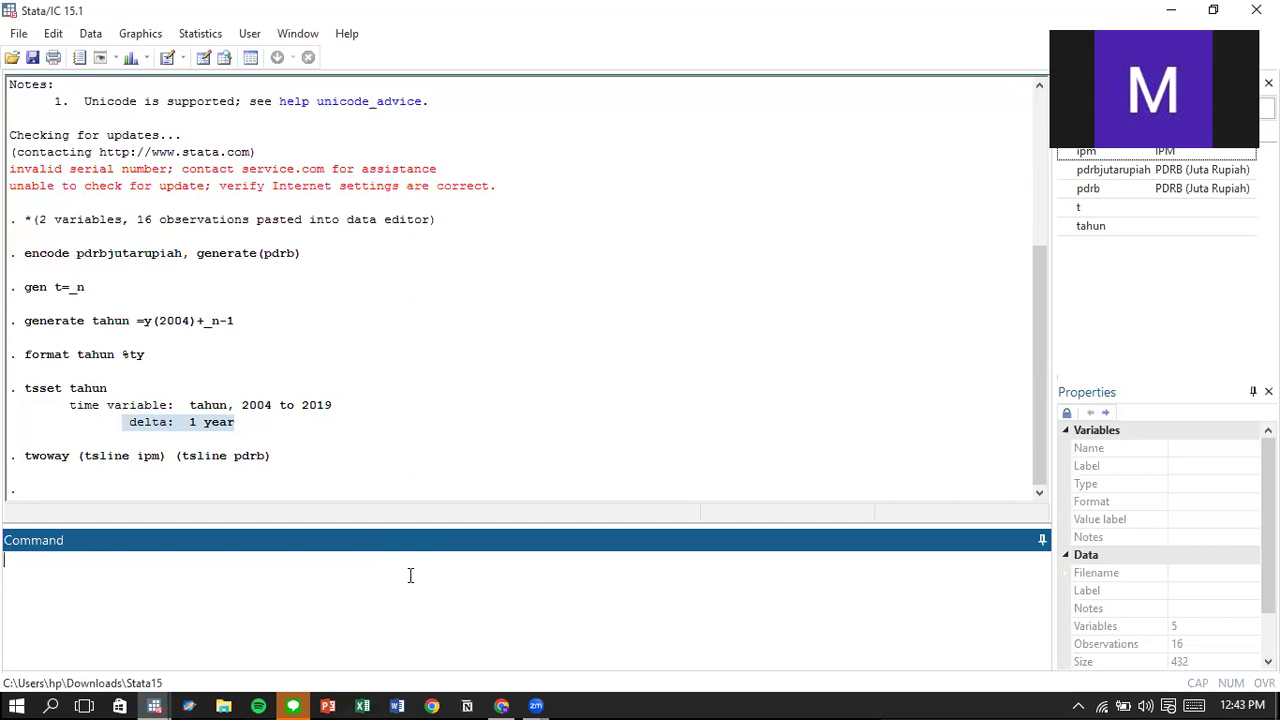
# Run a Dickey-Fuller unit-root test on ipm and mark its MacKinnon p-value.
pyautogui.write('dfuller ipm')
pyautogui.press('Return')
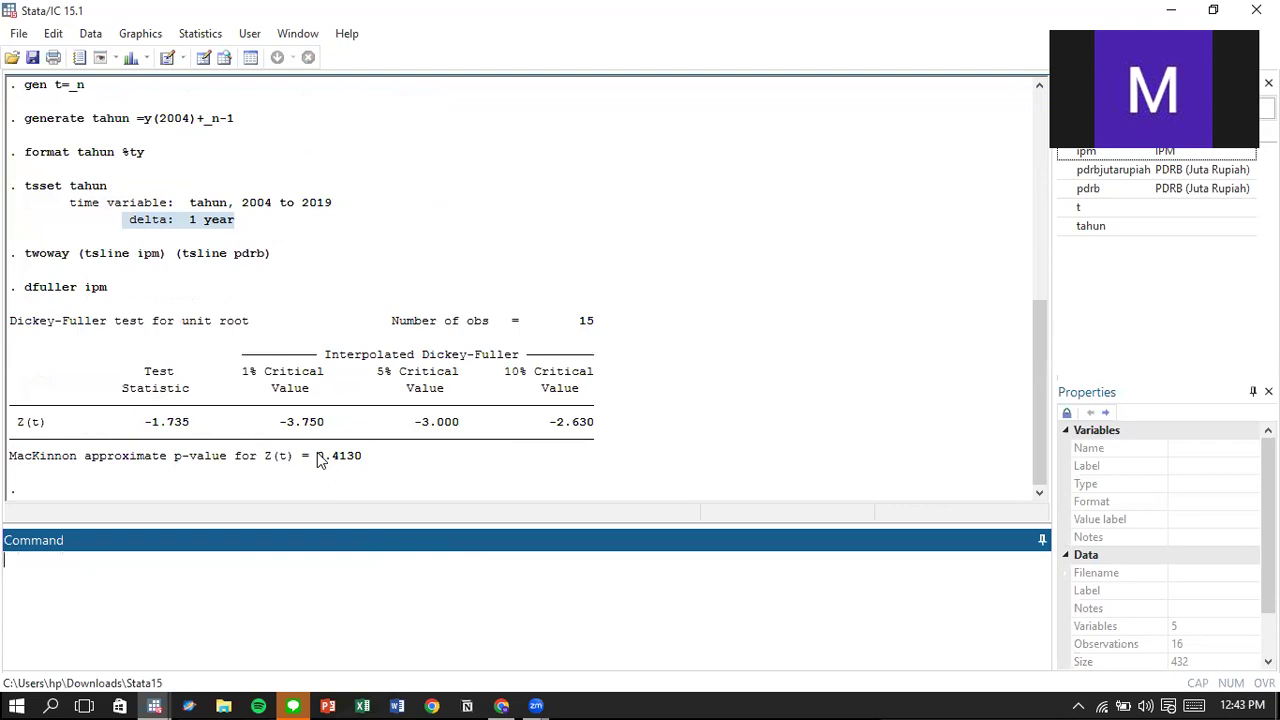
pyautogui.moveTo(318, 458); pyautogui.dragTo(366, 466)
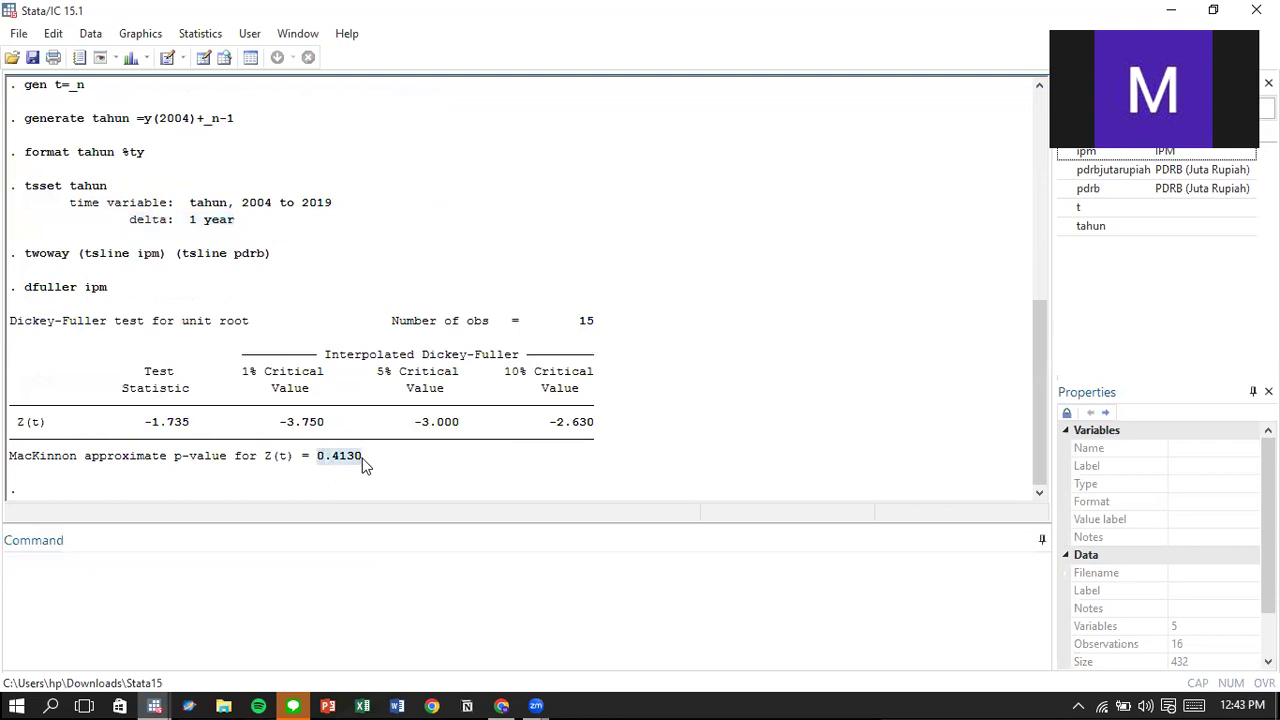
# Run a Dickey-Fuller unit-root test on pdrb and mark its MacKinnon p-value.
pyautogui.click(268, 580)
pyautogui.write('dfuller ')
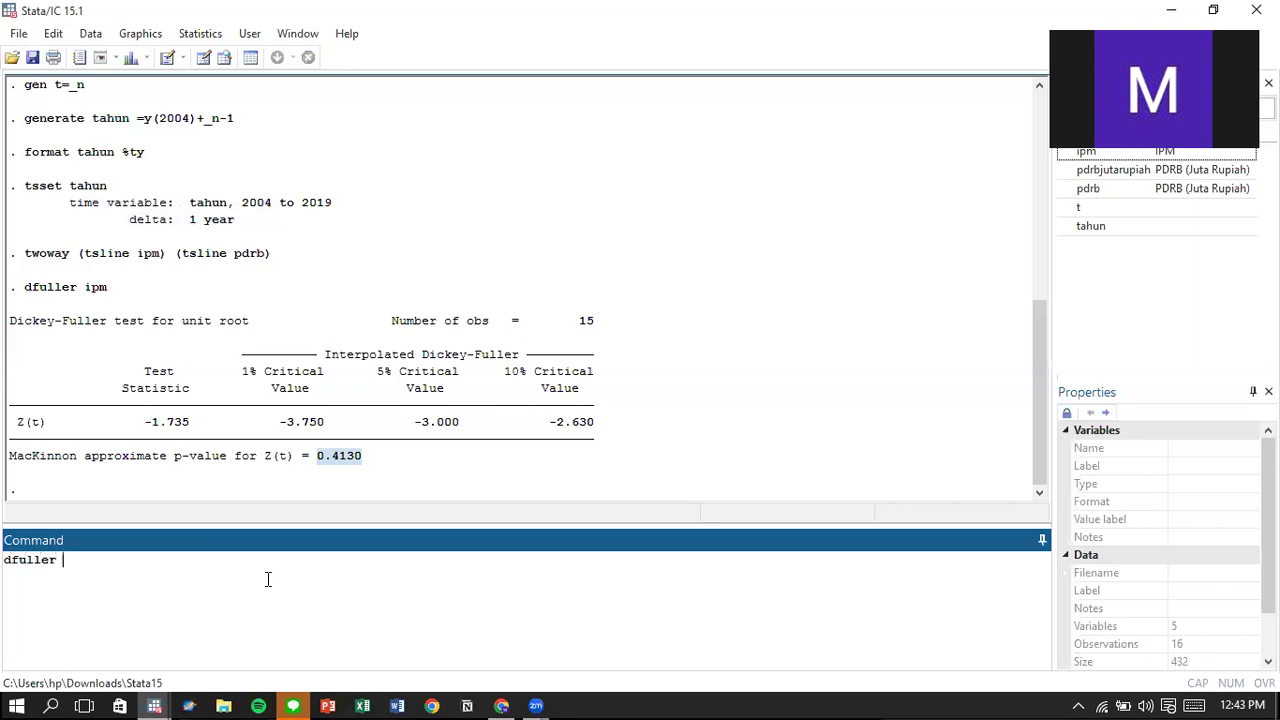
pyautogui.write('pdrb')
pyautogui.press('Return')
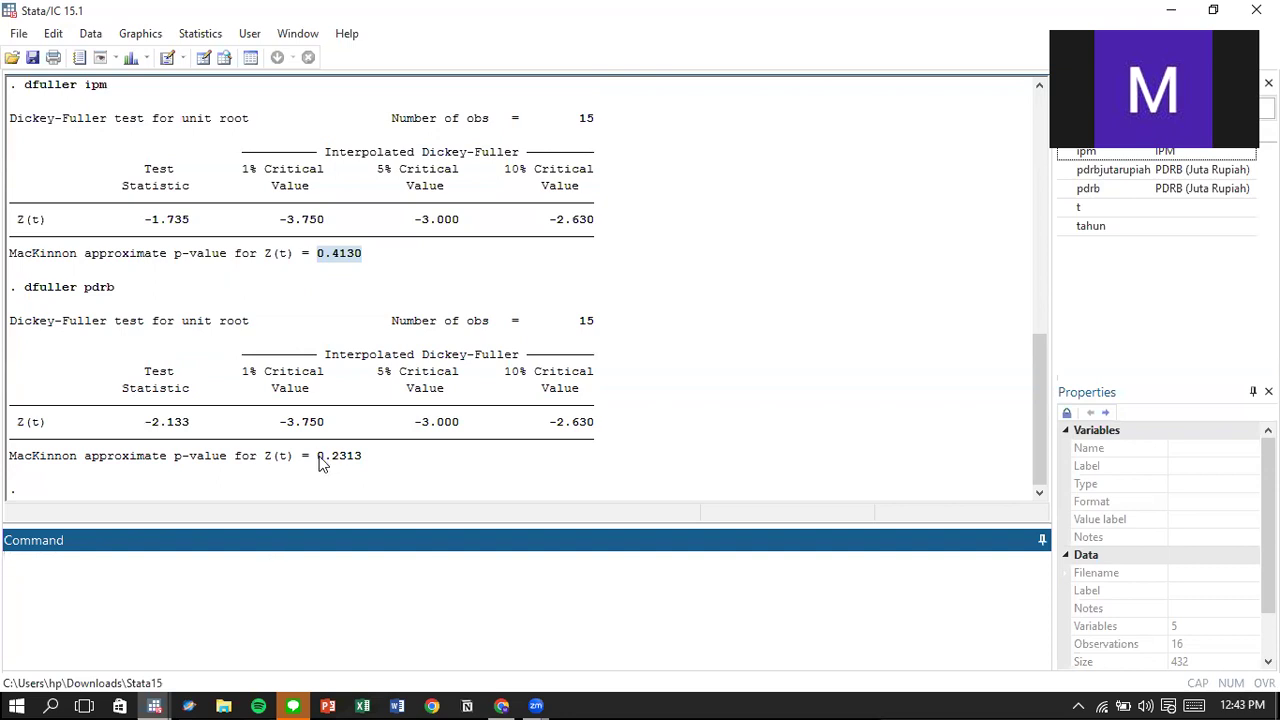
pyautogui.moveTo(319, 458); pyautogui.dragTo(366, 466)
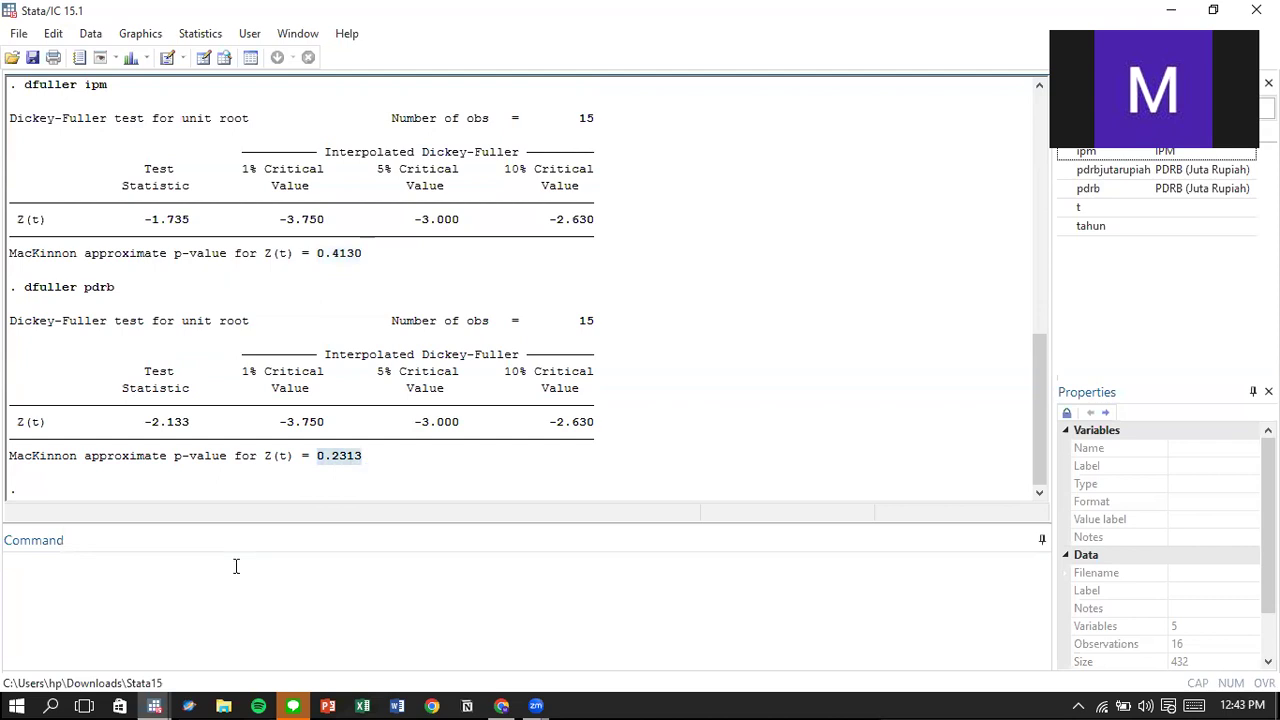
# Run Dickey-Fuller unit-root tests on the first differences D.ipm and D.pdrb.
pyautogui.click(202, 586)
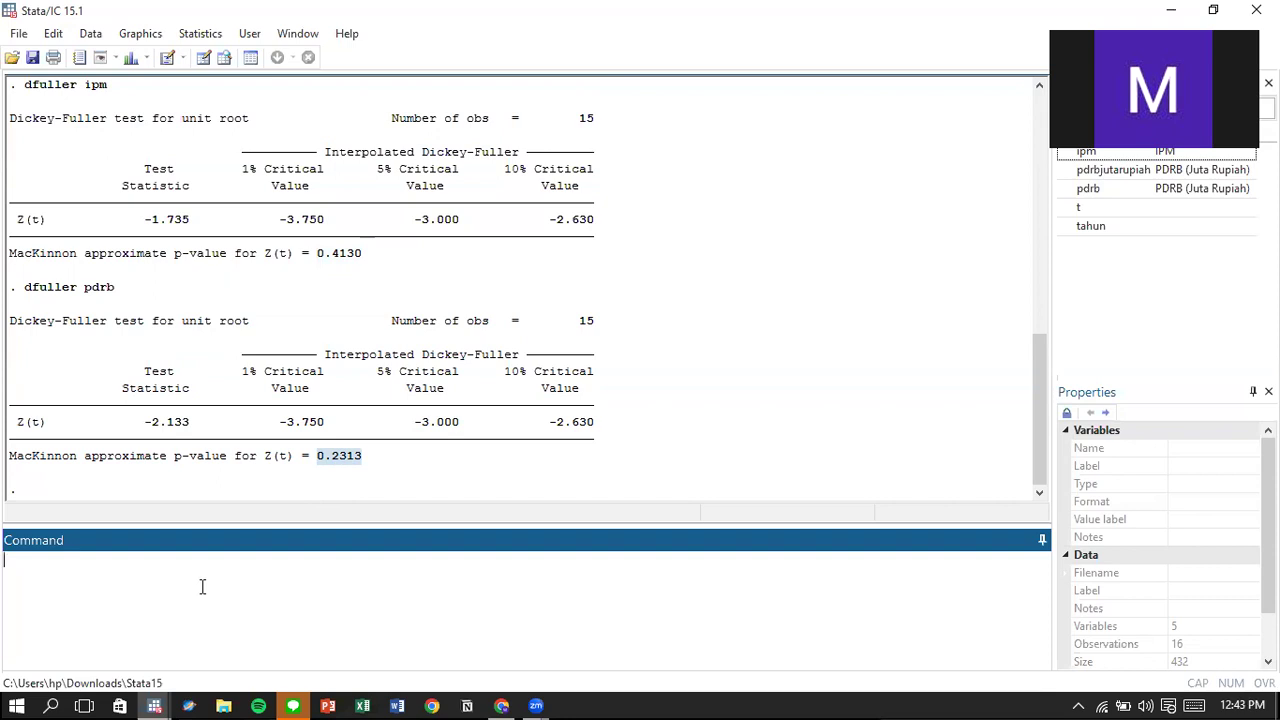
pyautogui.write('dfuller')
pyautogui.press('BackSpace')
pyautogui.press('BackSpace')
pyautogui.write('er D,')
pyautogui.press('BackSpace')
pyautogui.write('.')
pyautogui.press('BackSpace')
pyautogui.write('.ip,')
pyautogui.press('BackSpace')
pyautogui.write('m')
pyautogui.press('Return')
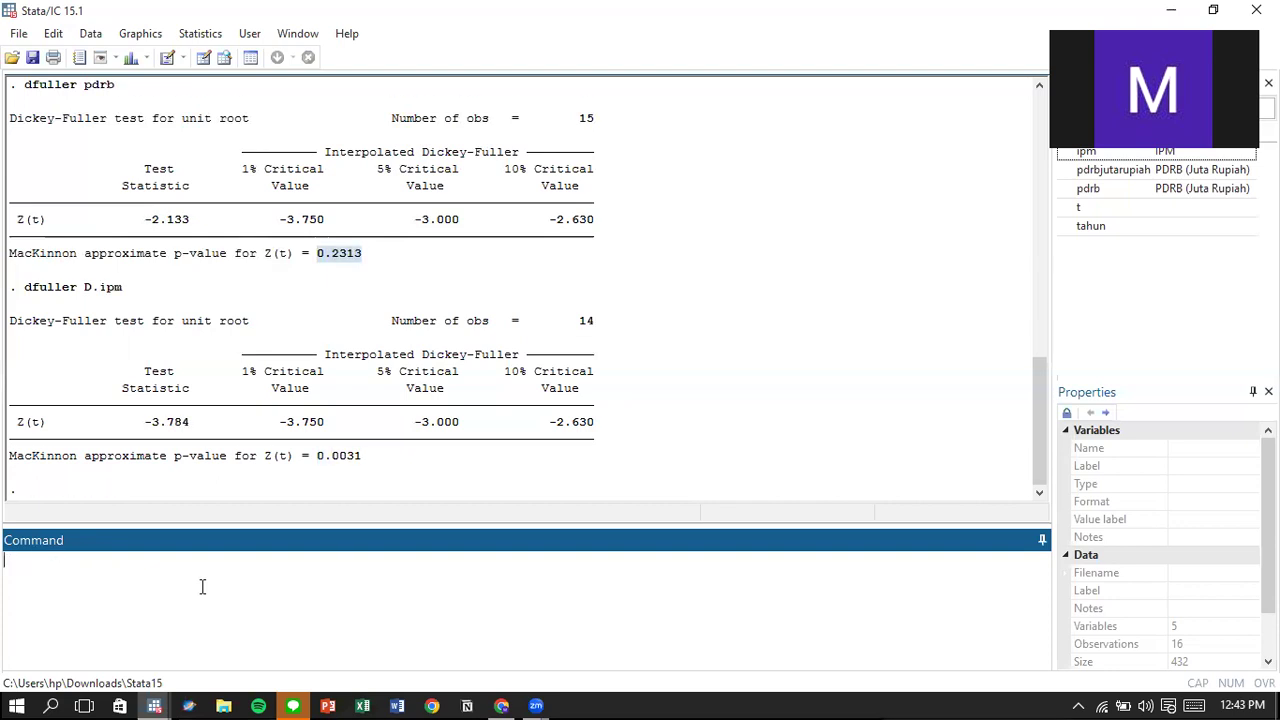
pyautogui.write('dfuller D.pdrb')
pyautogui.press('Return')
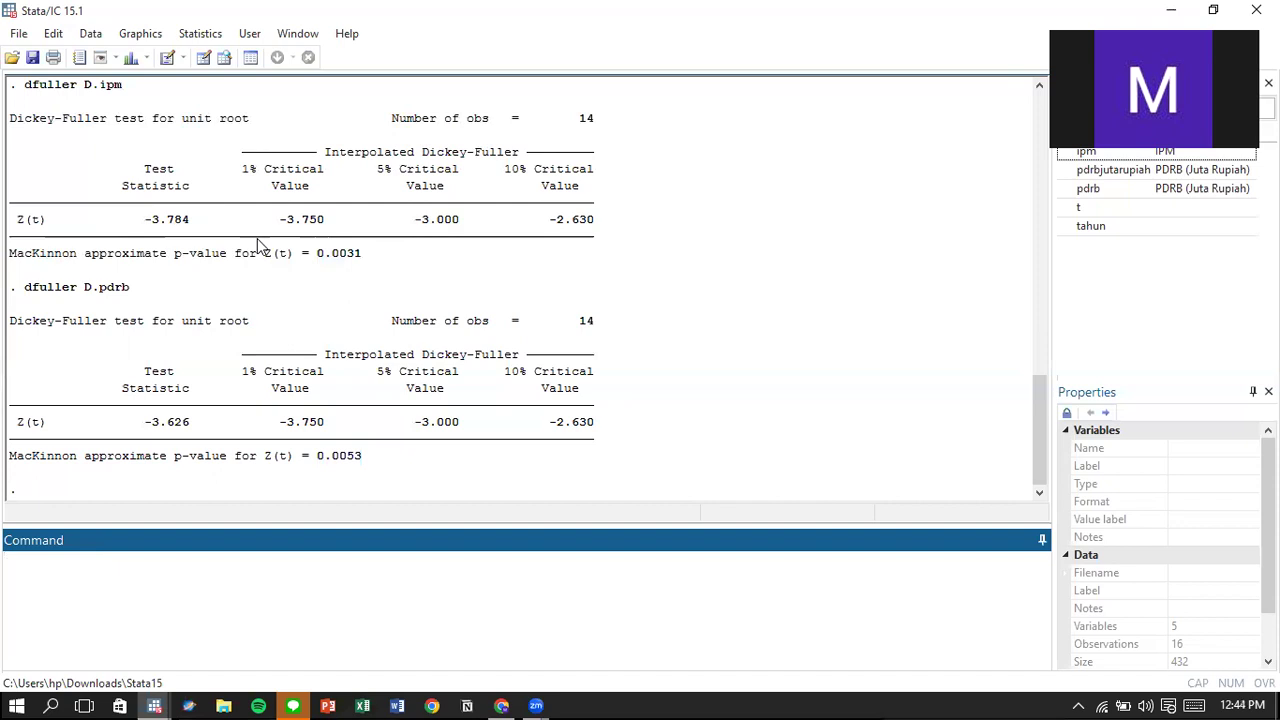
# Examine the MacKinnon p-values of the Dickey-Fuller tests for D.ipm and D.pdrb.
pyautogui.scroll(1, 258, 245)
pyautogui.click(107, 140)
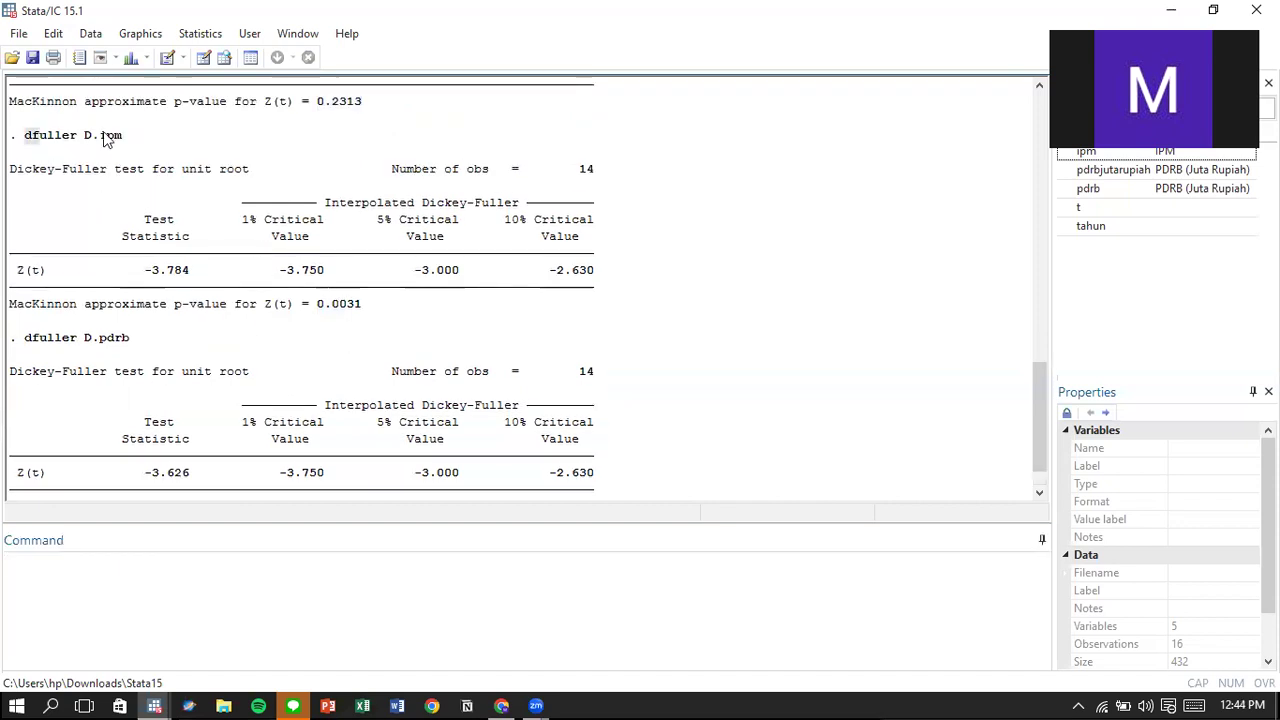
pyautogui.moveTo(107, 138); pyautogui.dragTo(133, 137)
pyautogui.click(328, 306)
pyautogui.doubleClick(330, 305)
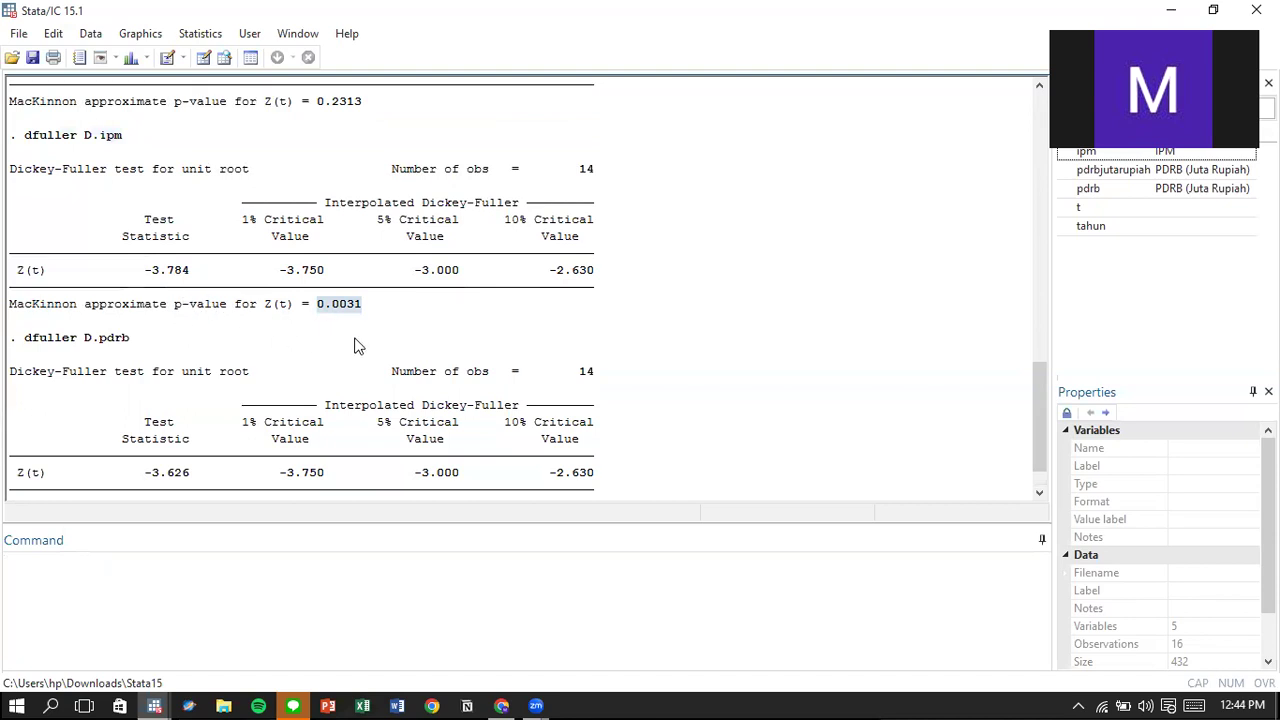
pyautogui.scroll(-1, 355, 338)
pyautogui.moveTo(27, 288); pyautogui.dragTo(140, 297)
pyautogui.moveTo(322, 465); pyautogui.dragTo(386, 463)
pyautogui.moveTo(172, 462); pyautogui.dragTo(393, 465)
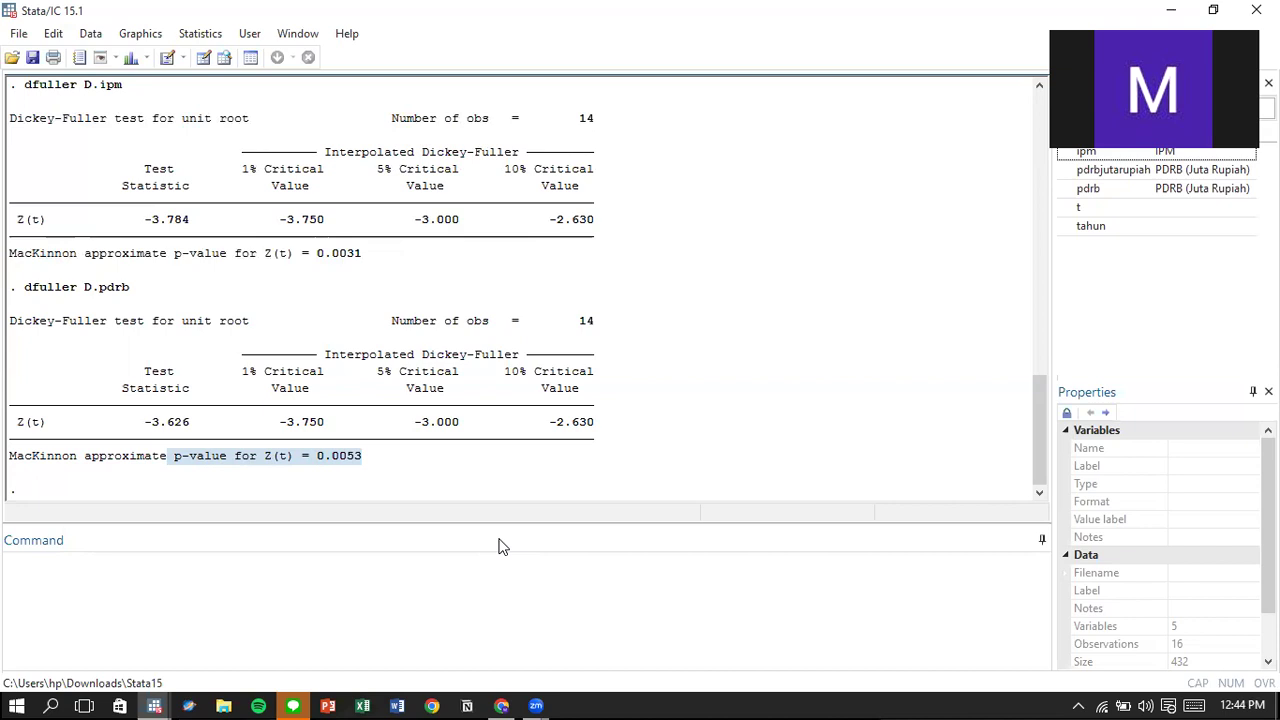
# Regress ipm on pdrb in levels.
pyautogui.click(297, 571)
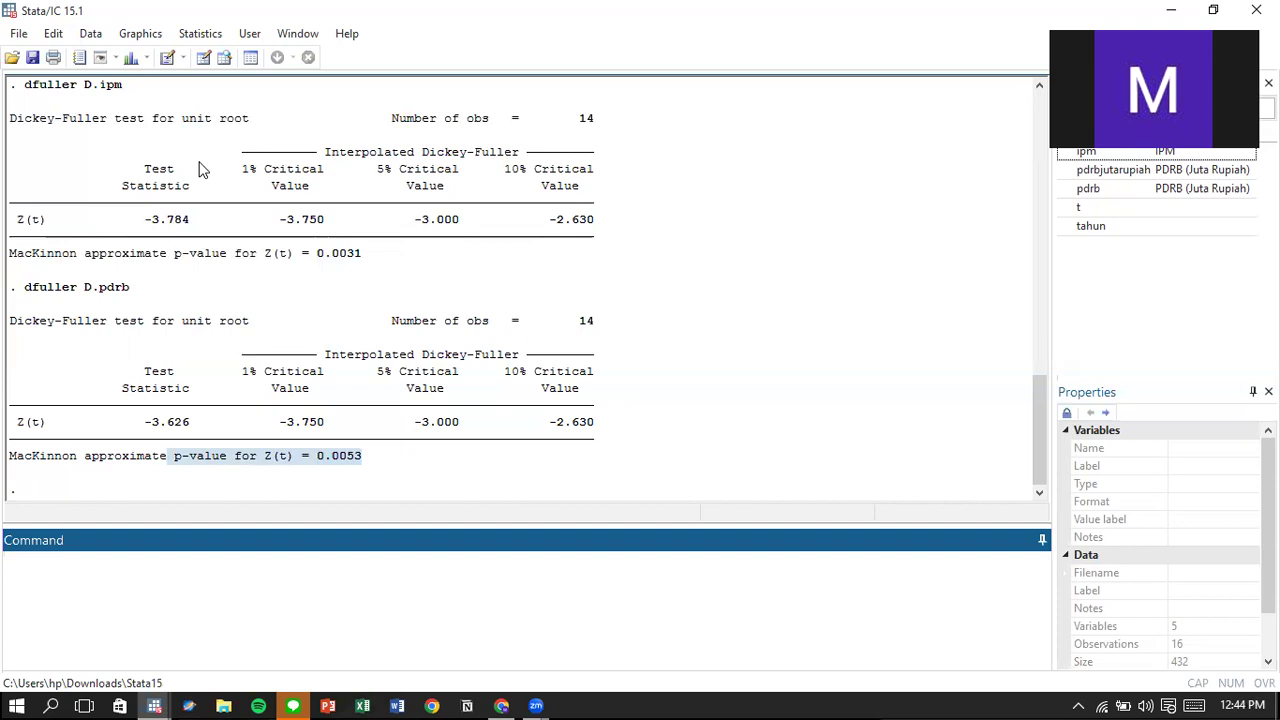
pyautogui.write('regress ipm pdrb')
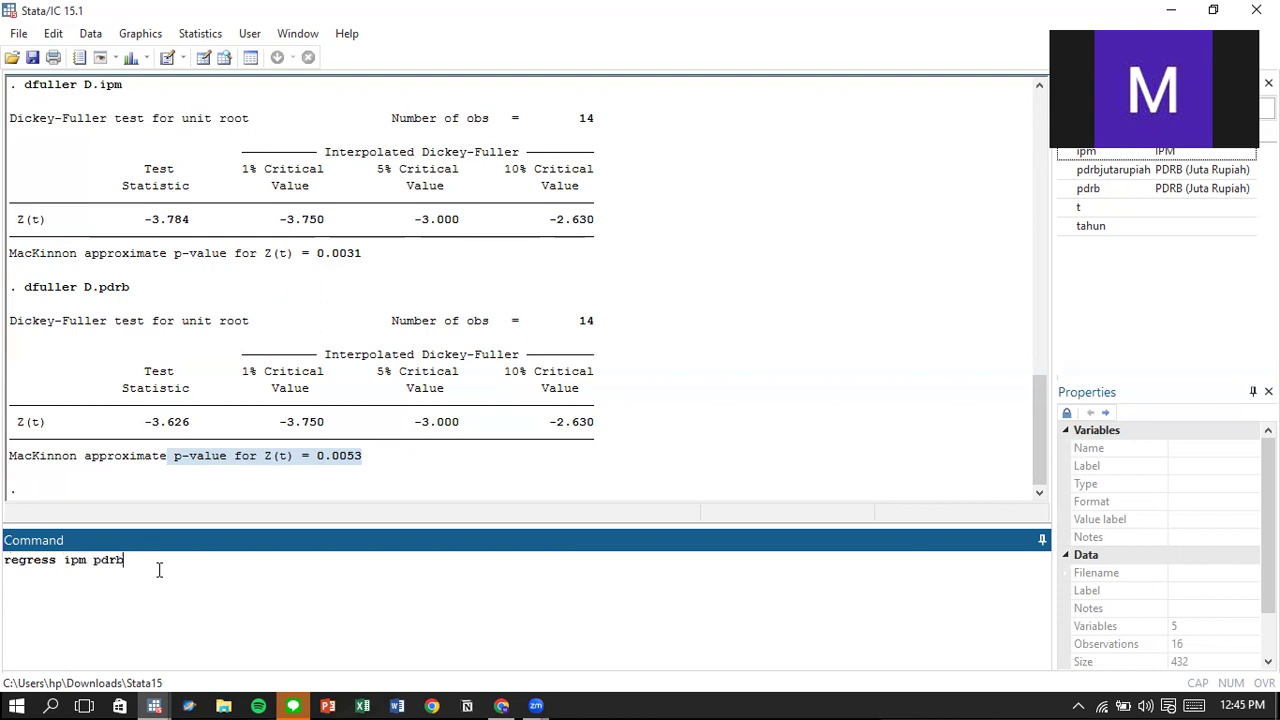
pyautogui.press('Return')
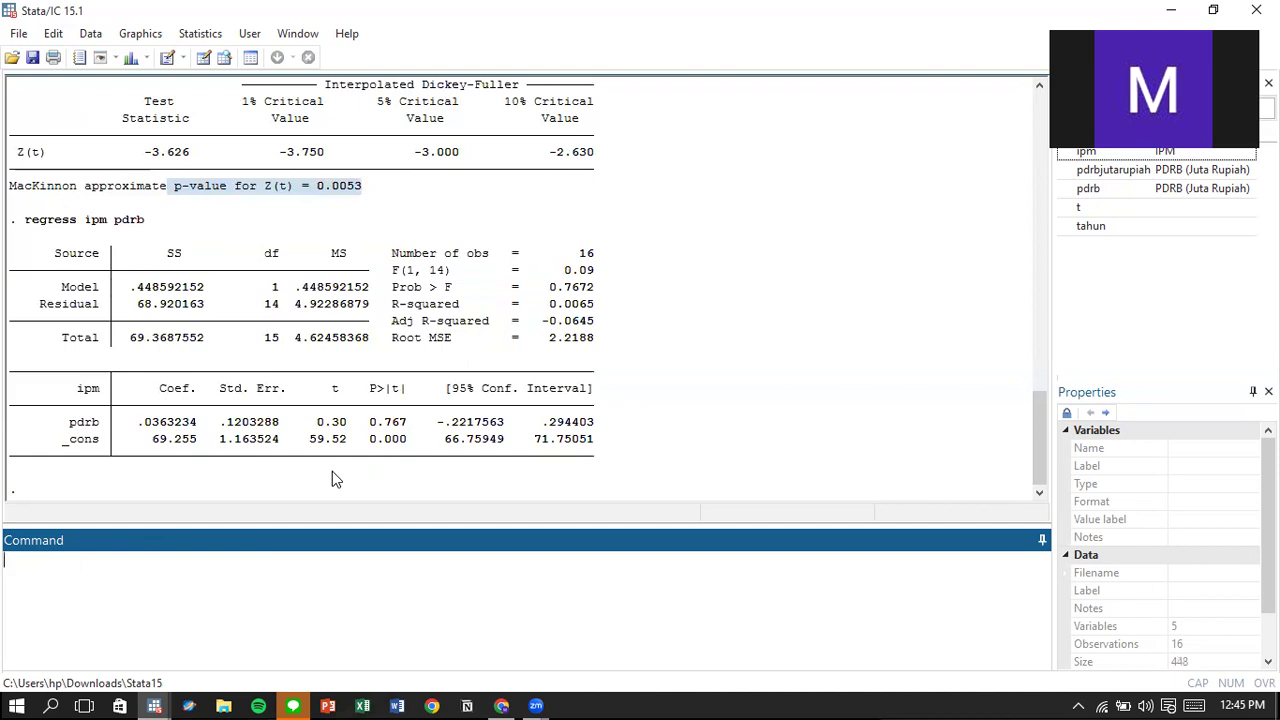
# Save the residuals of the ipm on pdrb regression as a new variable named ect.
pyautogui.write('predict ect')
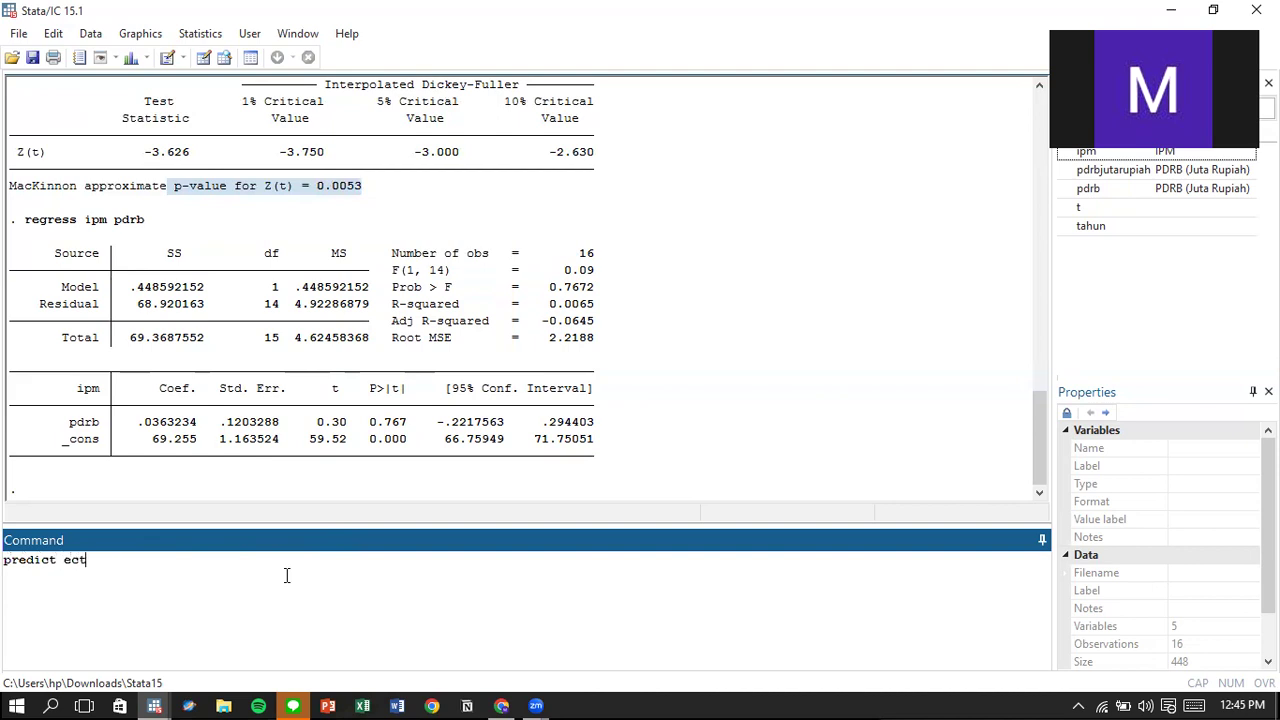
pyautogui.write(', reso')
pyautogui.press('BackSpace')
pyautogui.write('id')
pyautogui.press('Return')
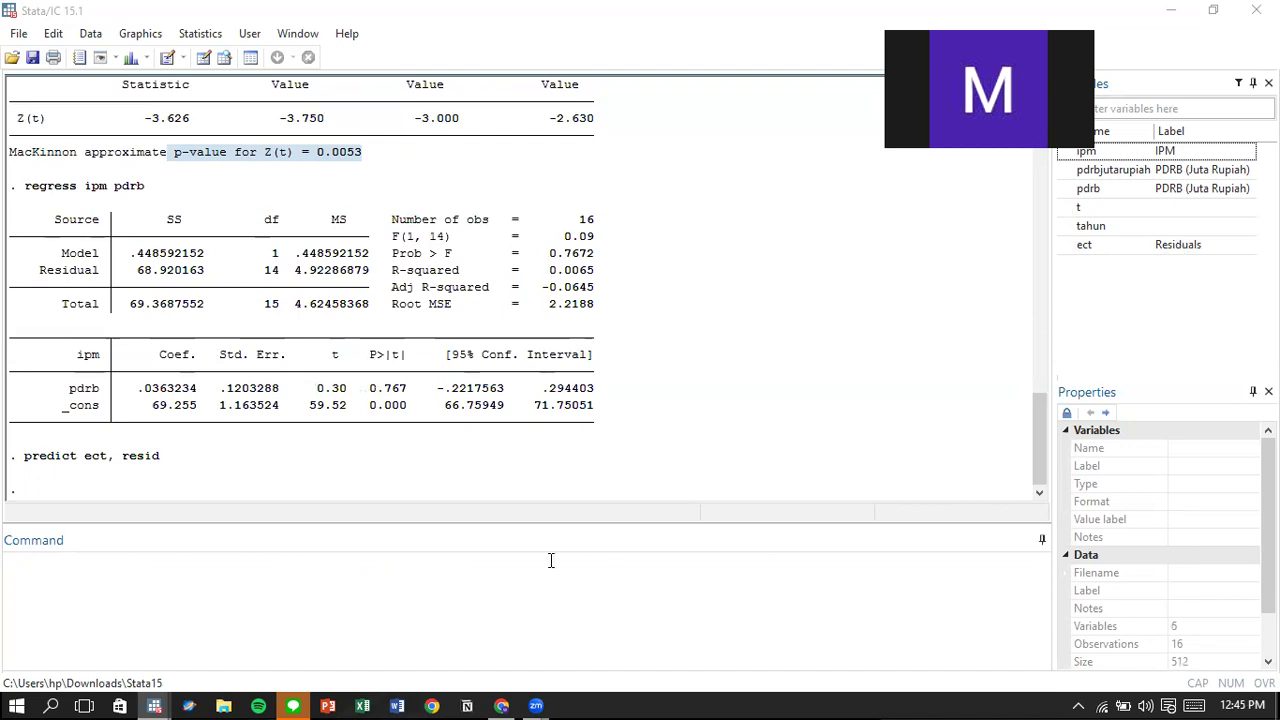
# Run a Dickey-Fuller unit-root test on the residual variable ect and mark its MacKinnon p-value.
pyautogui.click(479, 585)
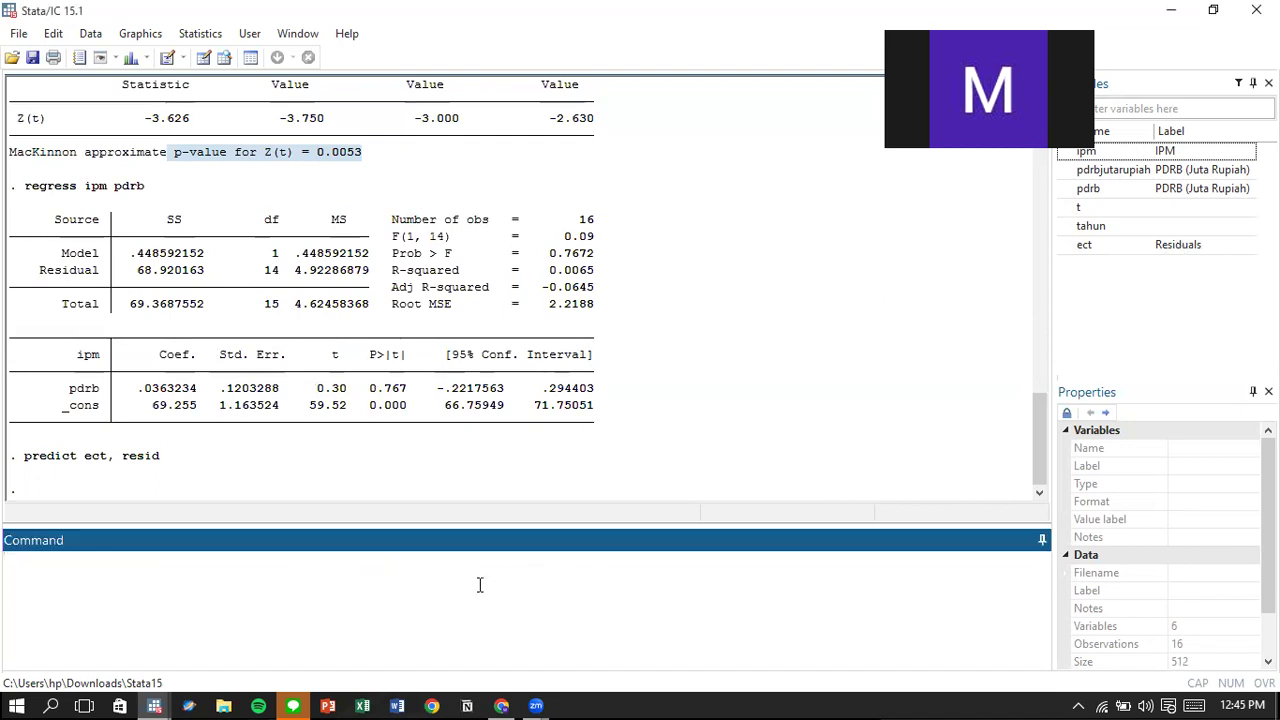
pyautogui.write('dfuller ect')
pyautogui.press('Return')
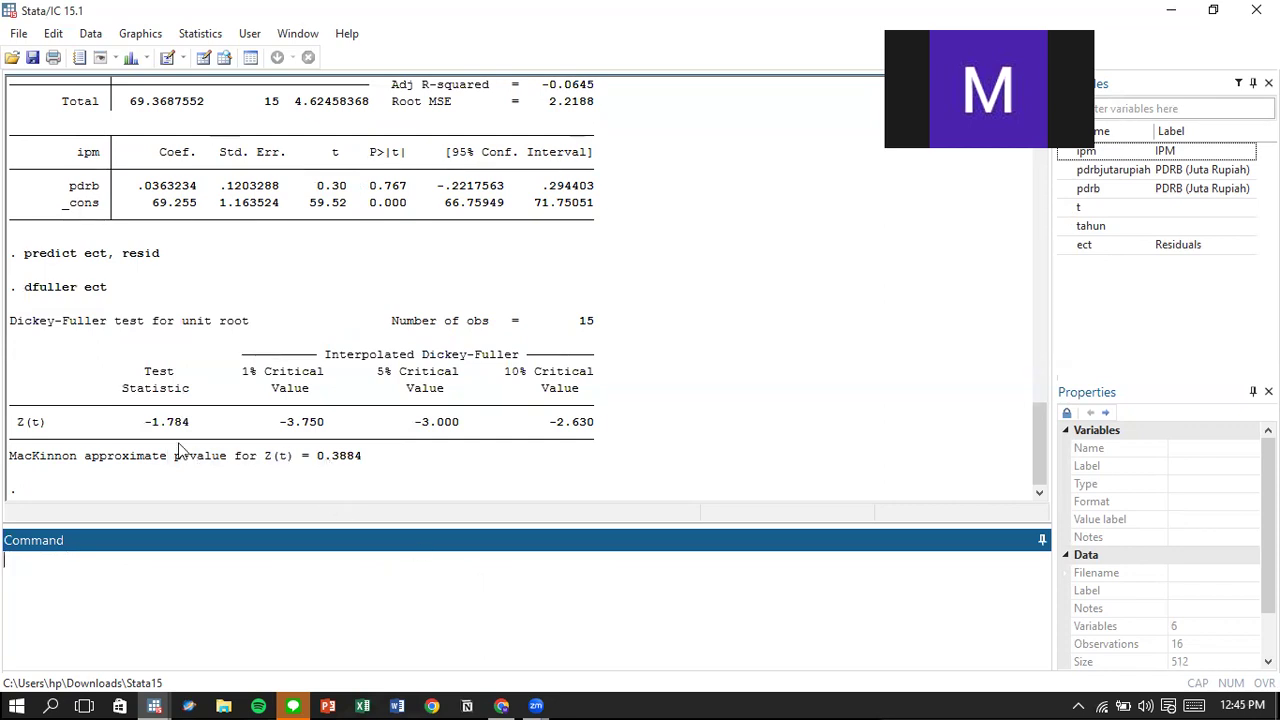
pyautogui.moveTo(319, 457); pyautogui.dragTo(366, 459)
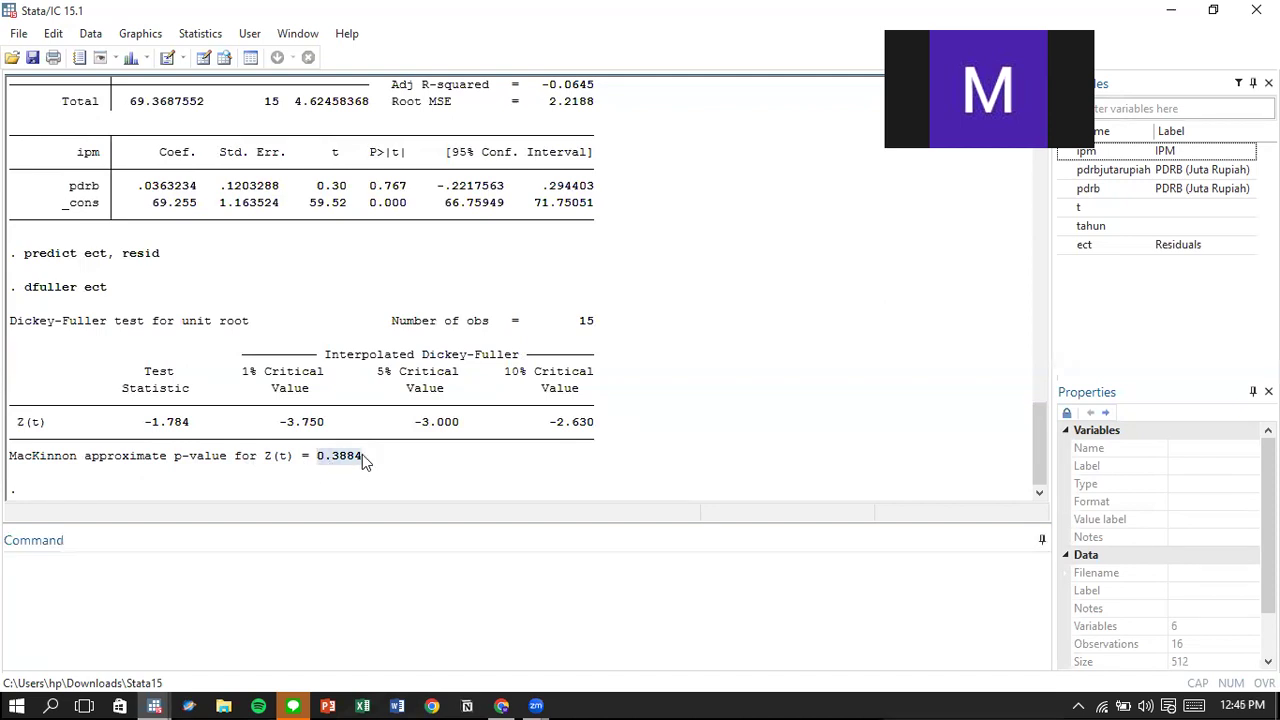
# Run a Dickey-Fuller unit-root test on the first difference D.ect and mark its MacKinnon p-value.
pyautogui.click(307, 596)
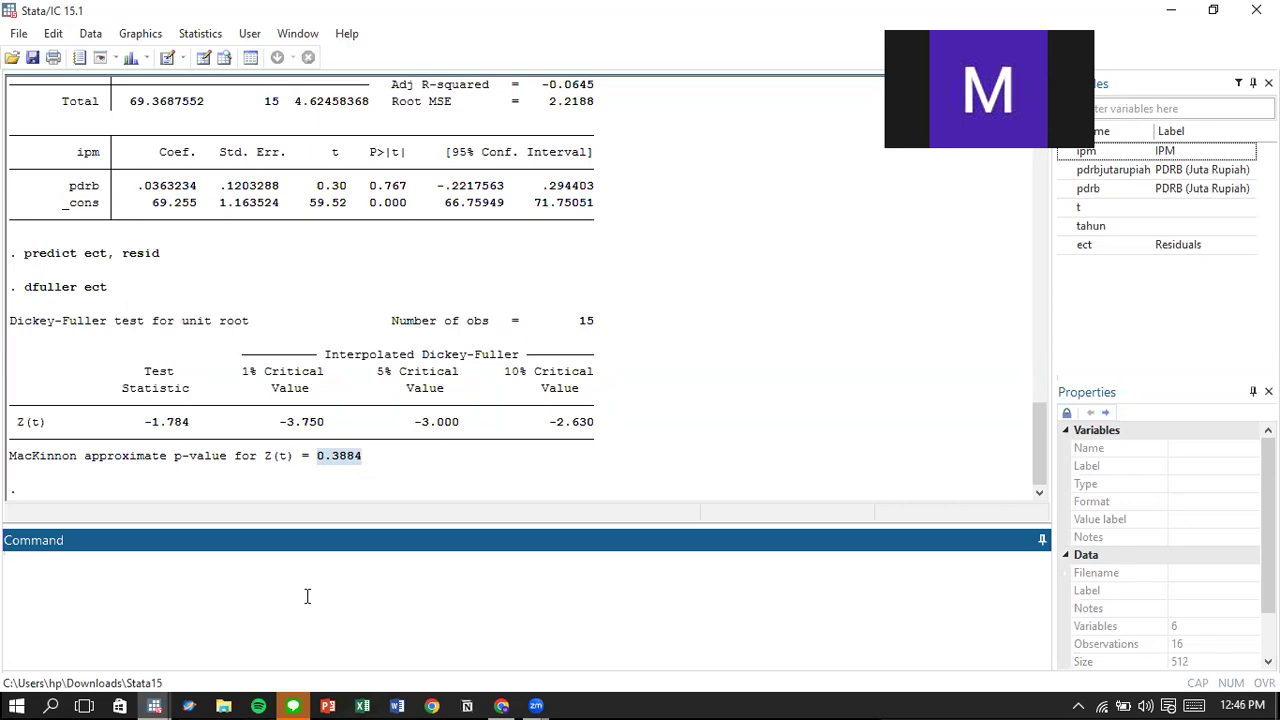
pyautogui.write('dfuller D')
pyautogui.write('ect')
pyautogui.press('Return')
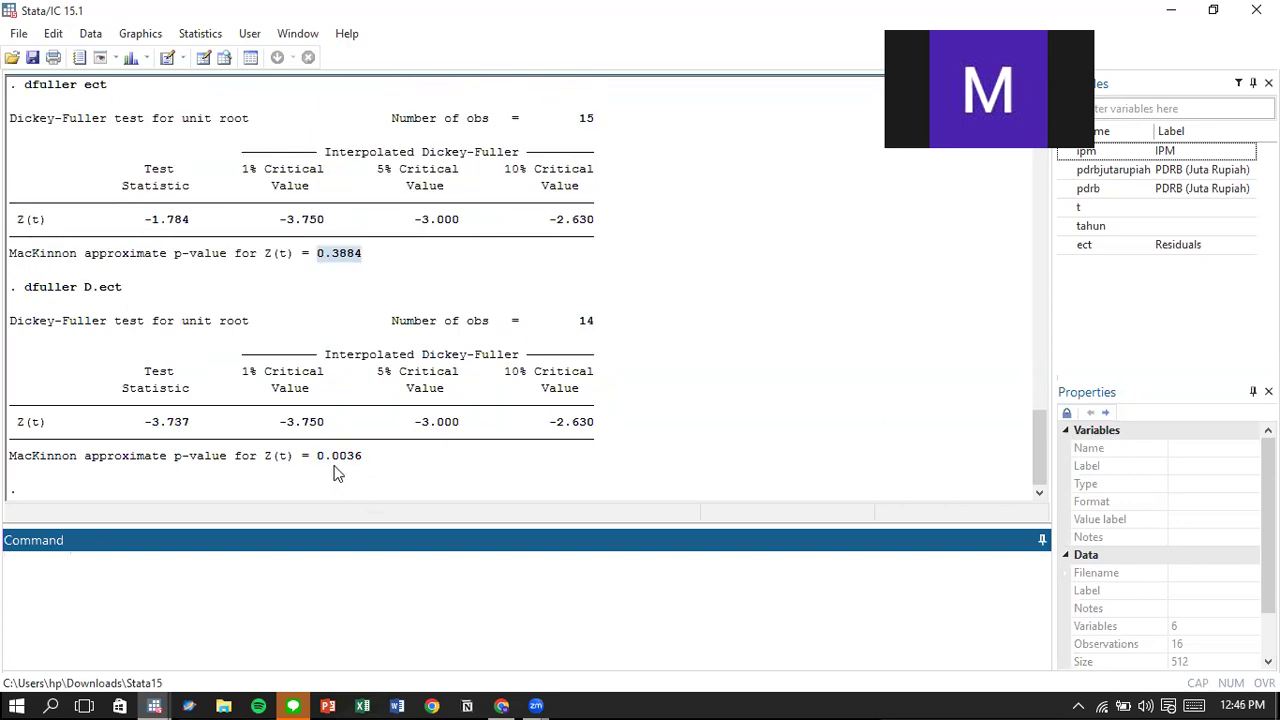
pyautogui.moveTo(321, 461); pyautogui.dragTo(368, 462)
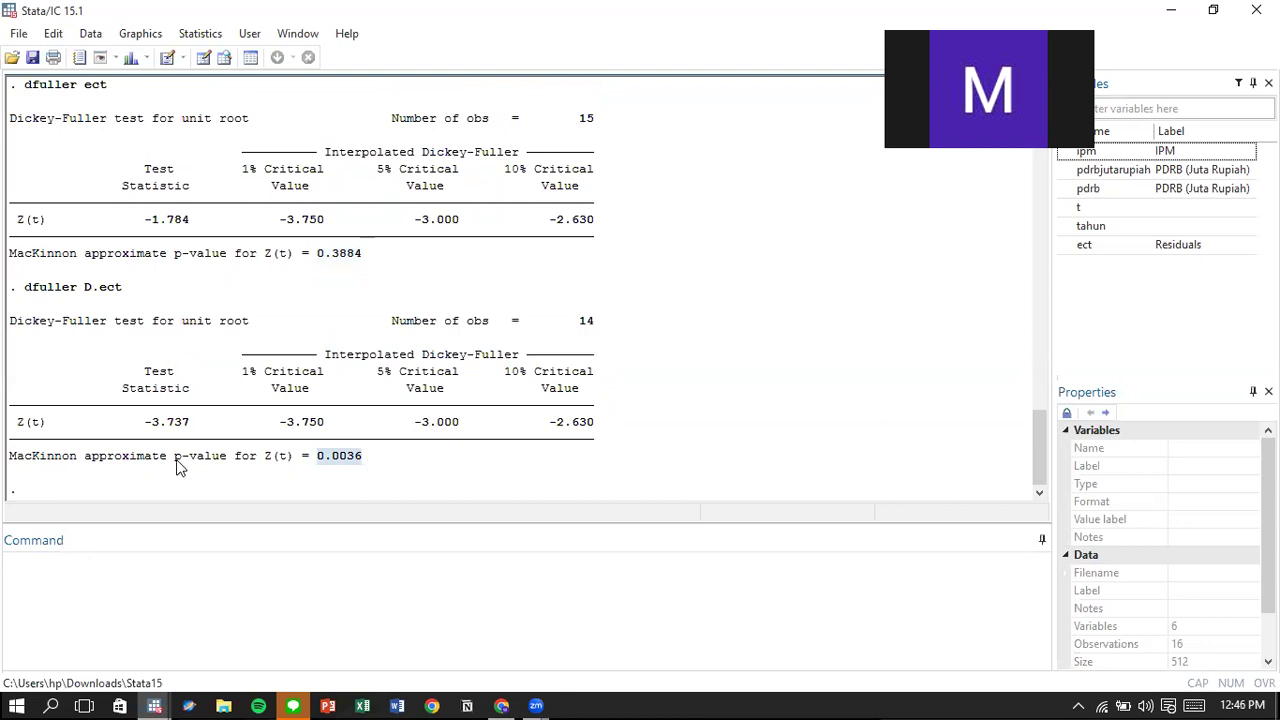
pyautogui.moveTo(177, 466); pyautogui.dragTo(396, 470)
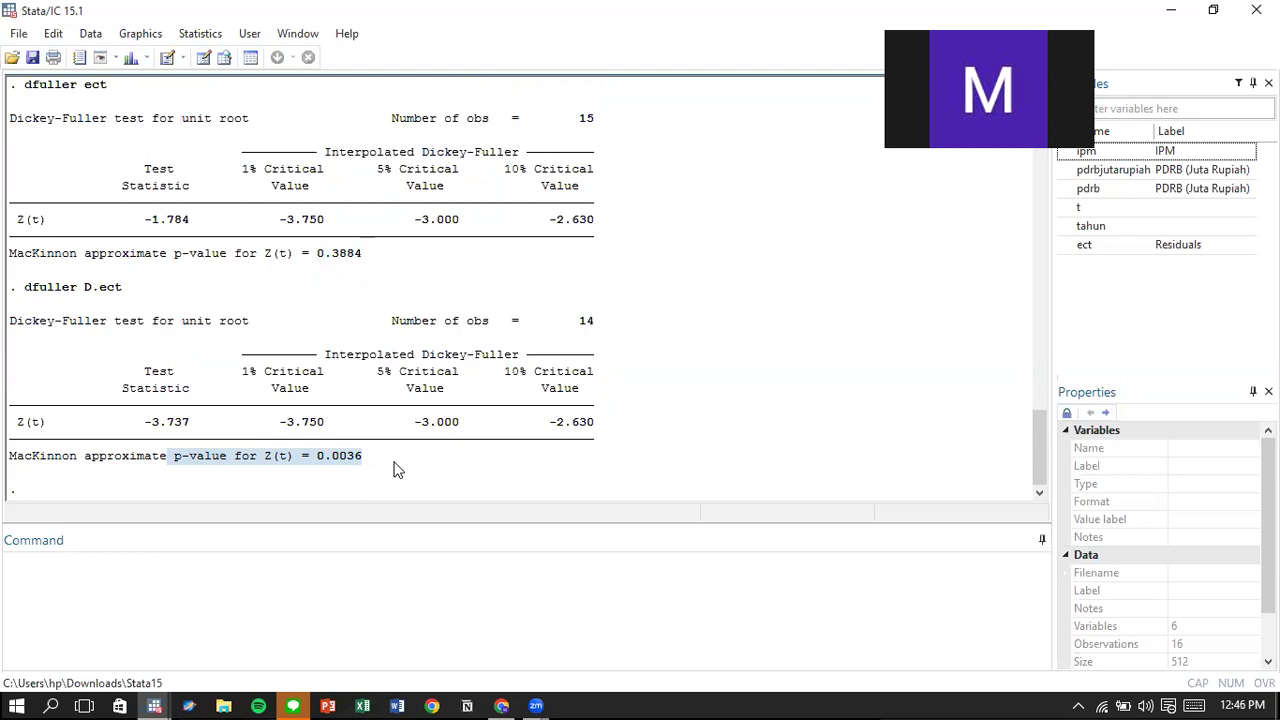
# Estimate the error-correction regression of D.ipm on D.pdrb and L1.ect, and mark the coefficient of lagged ect.
pyautogui.click(307, 587)
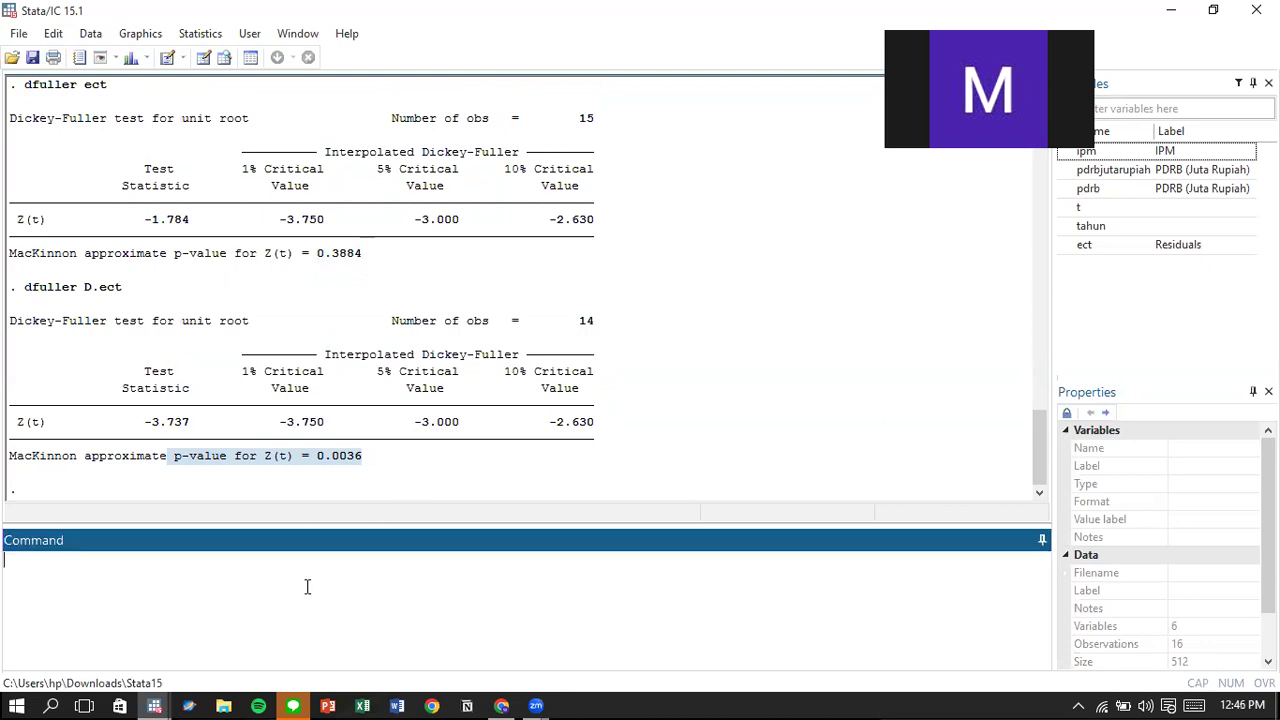
pyautogui.write('regress D.ipm D.pdrb ')
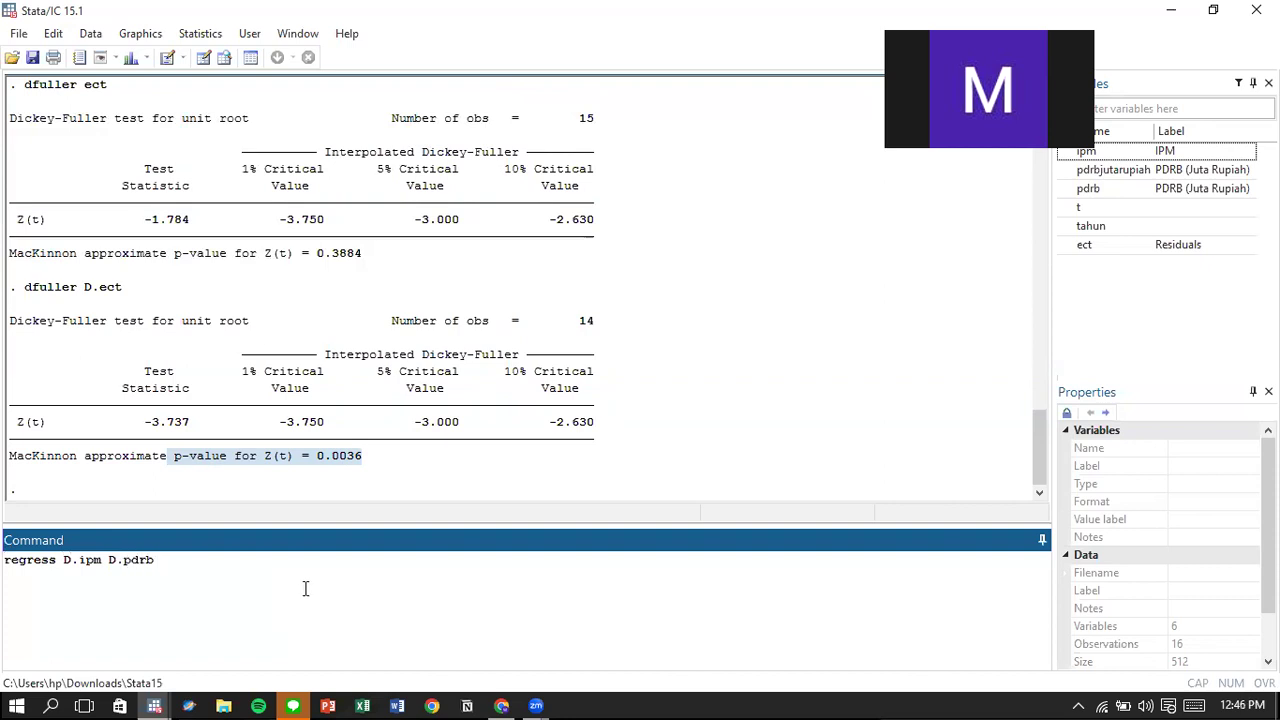
pyautogui.write('L1.ect')
pyautogui.press('Return')
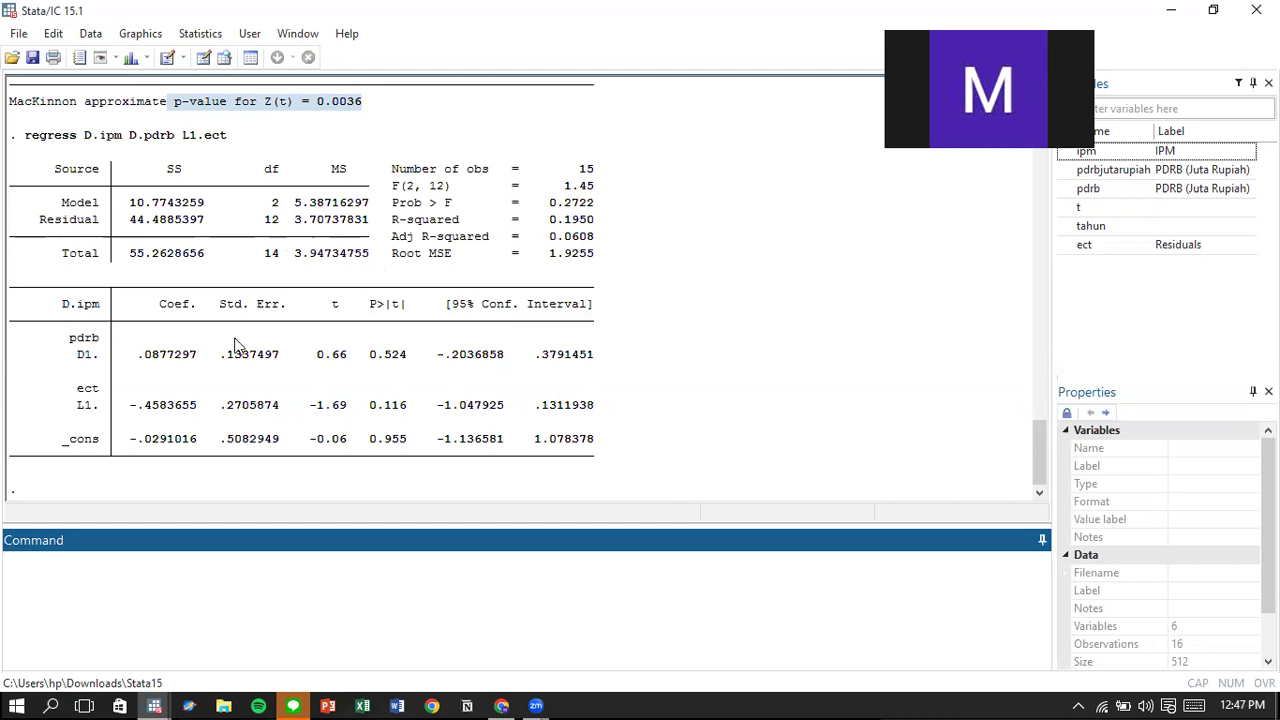
pyautogui.moveTo(131, 414); pyautogui.dragTo(203, 414)
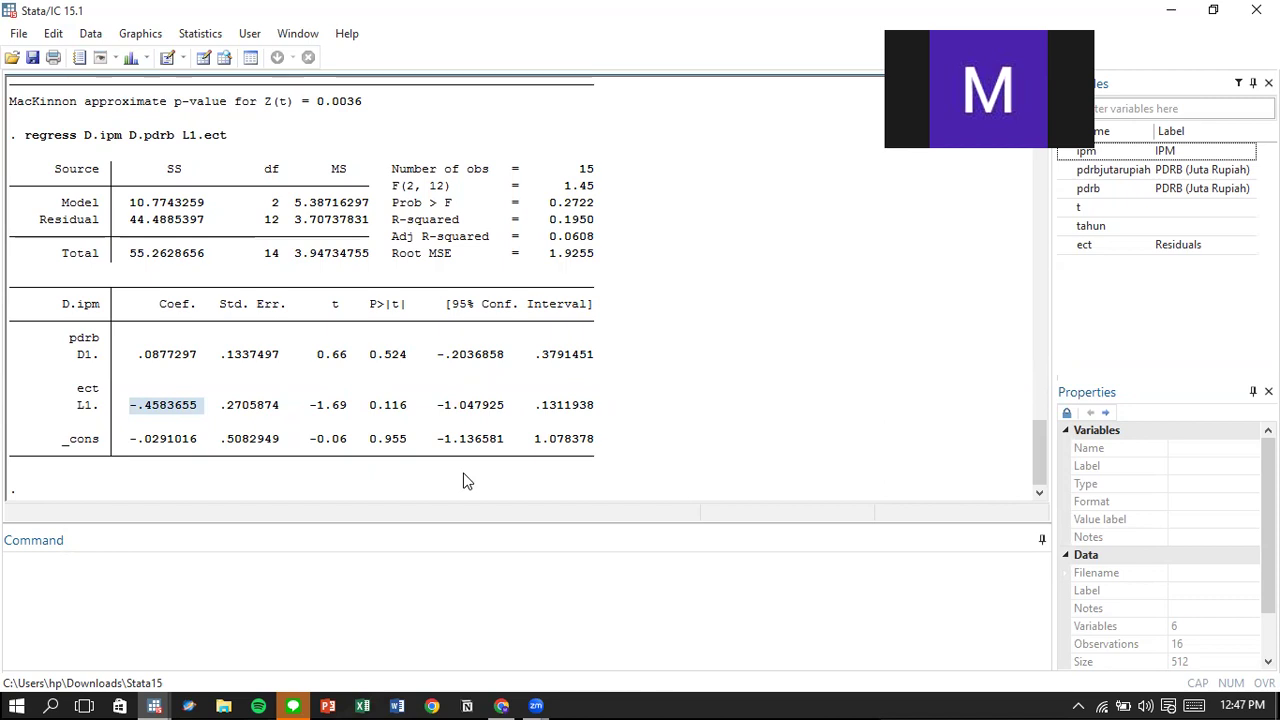
# Run hettest for heteroskedasticity on the error-correction regression, and mark its chi2 probability and null hypothesis.
pyautogui.click(412, 583)
pyautogui.write('get')
pyautogui.press('BackSpace')
pyautogui.press('BackSpace')
pyautogui.press('BackSpace')
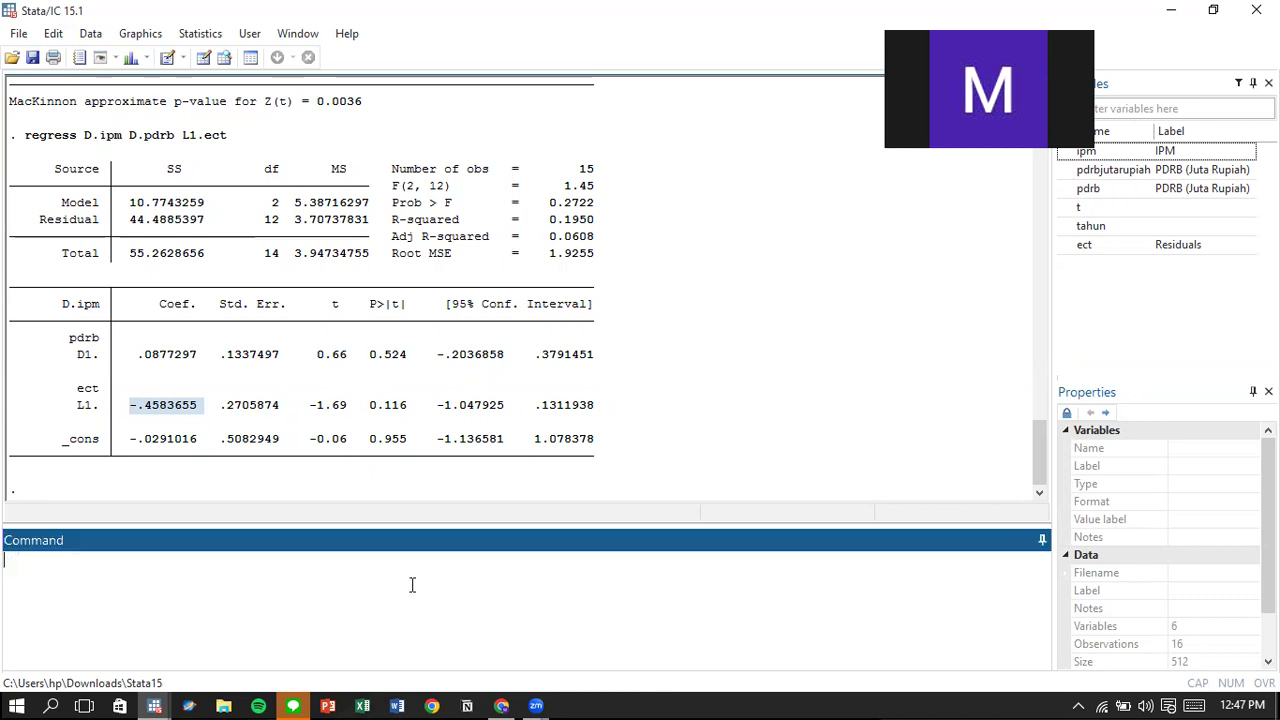
pyautogui.write('hettest')
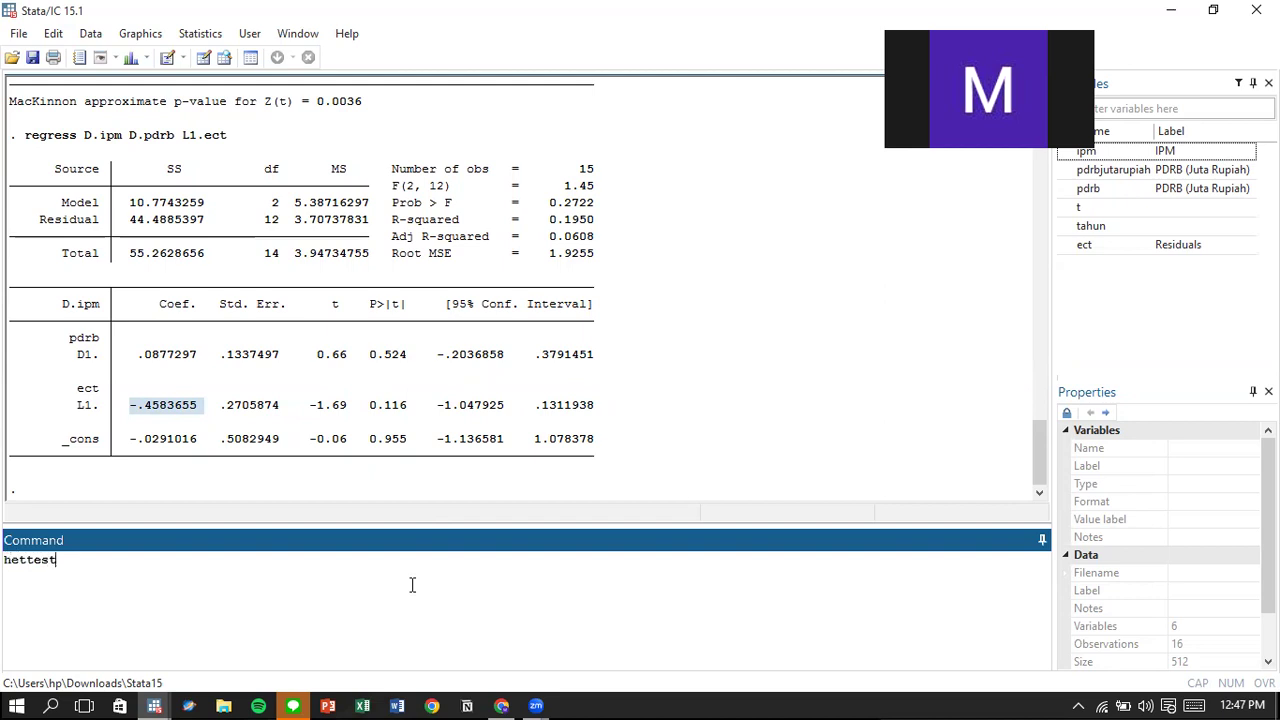
pyautogui.press('Return')
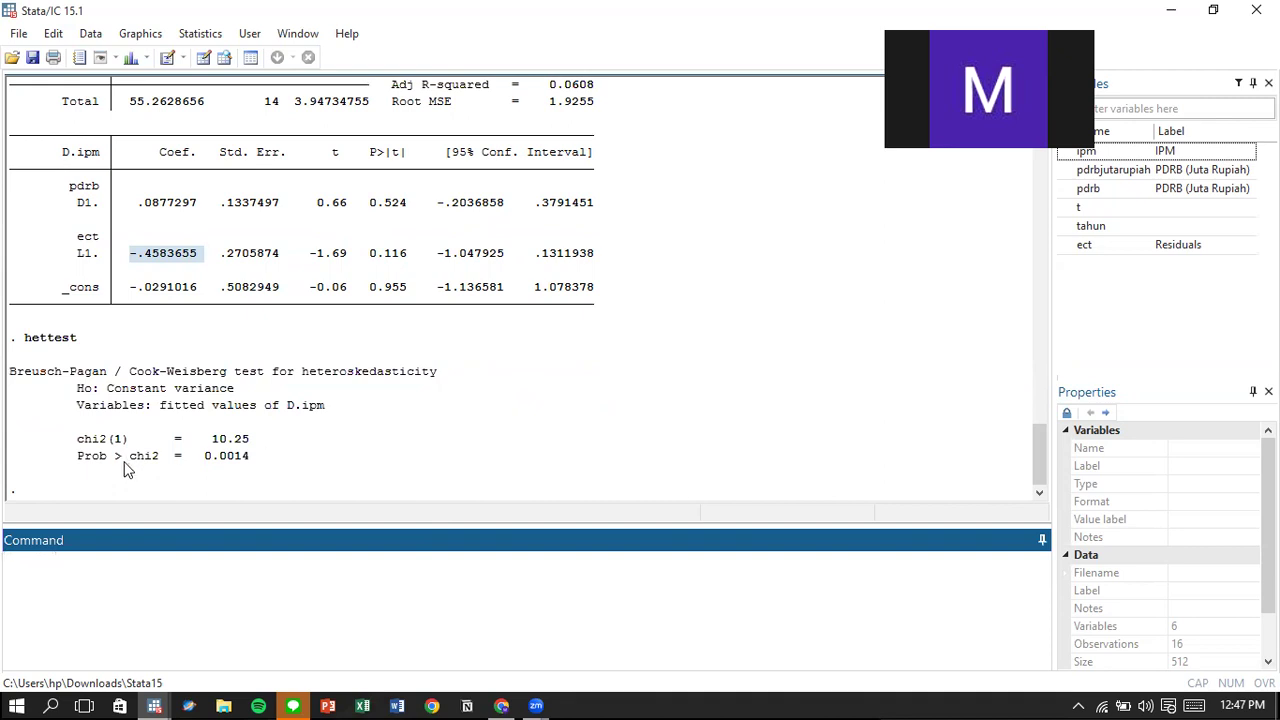
pyautogui.click(121, 468)
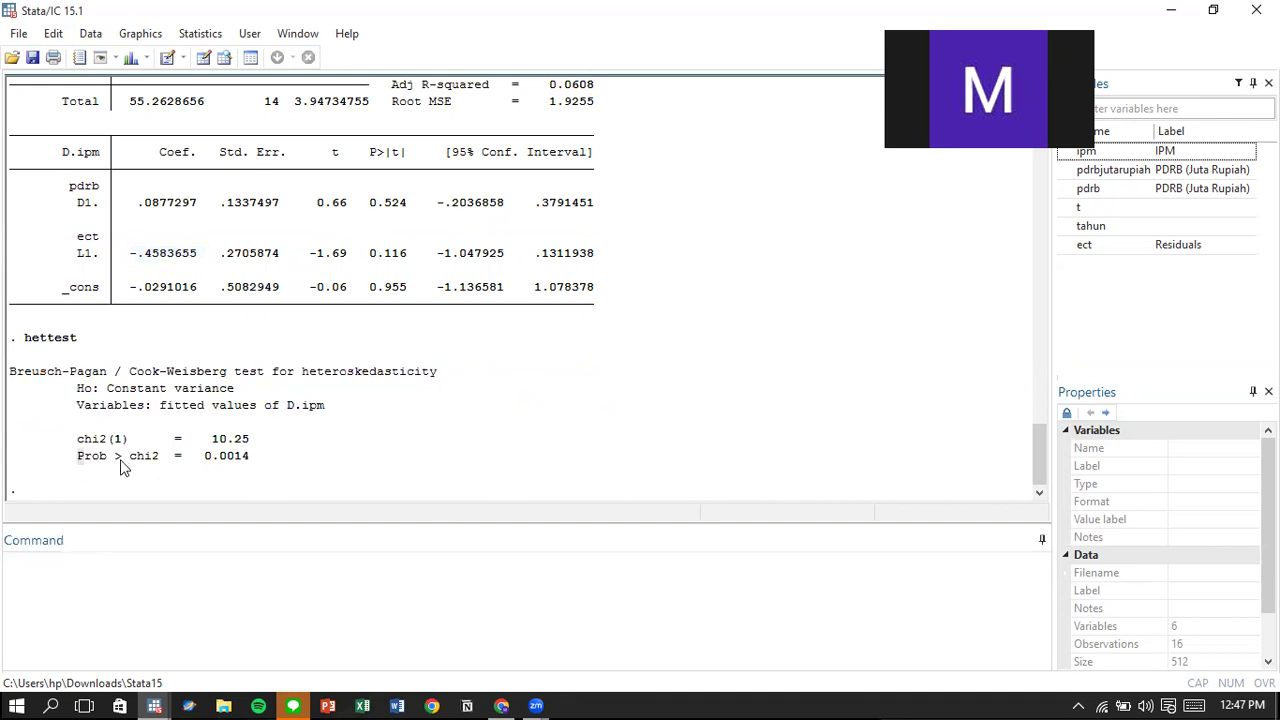
pyautogui.moveTo(121, 468); pyautogui.dragTo(263, 460)
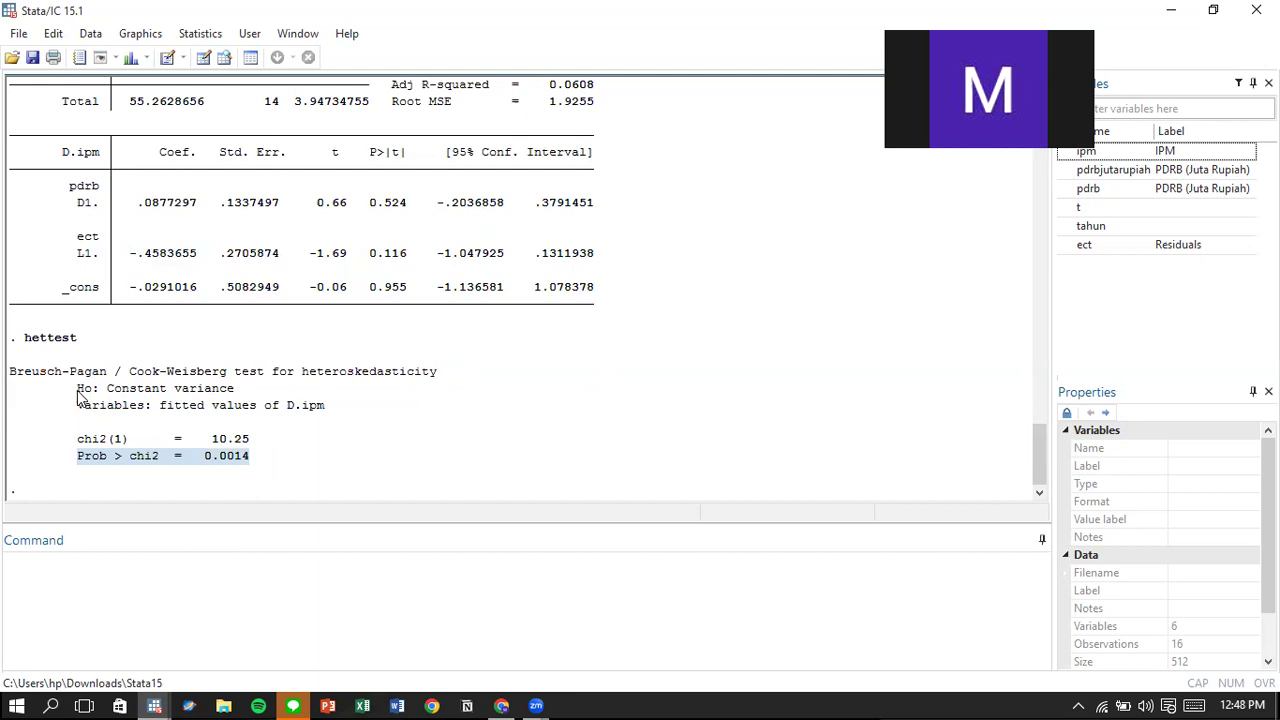
pyautogui.moveTo(78, 390); pyautogui.dragTo(255, 392)
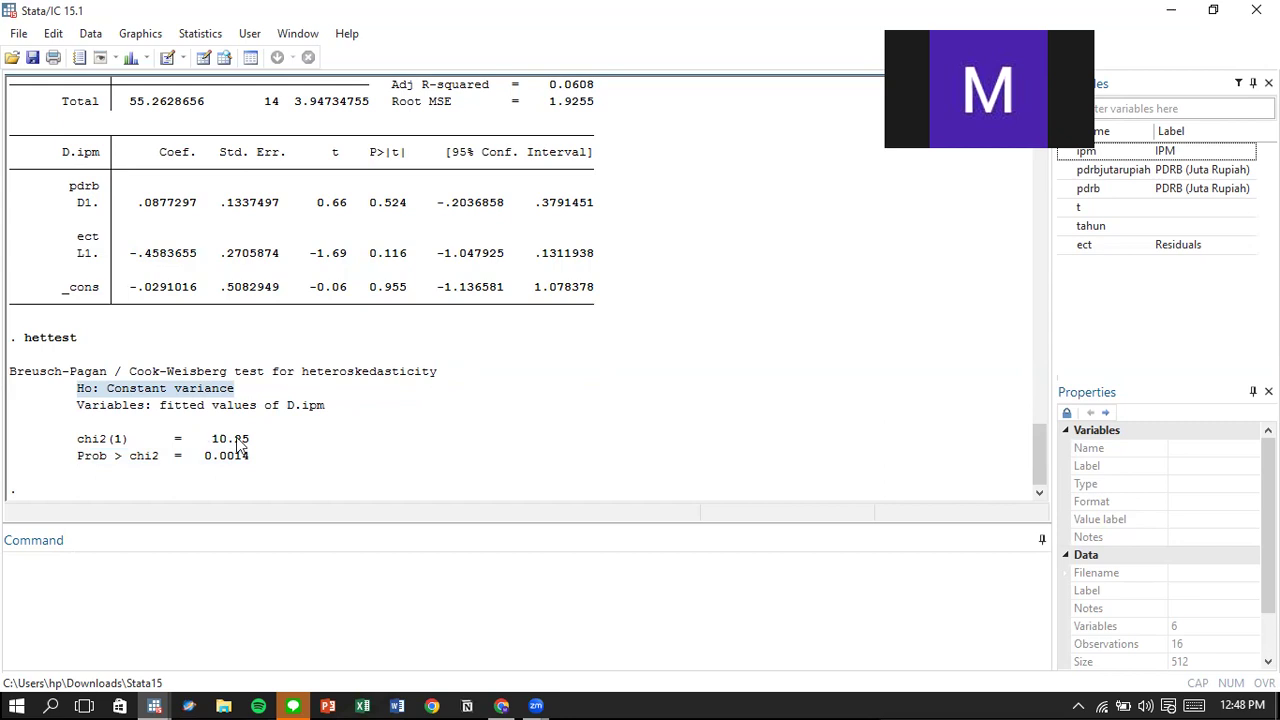
# Run the Breusch-Godfrey autocorrelation test with estat bgodfrey, and mark its chi2 probability and null hypothesis.
pyautogui.click(193, 585)
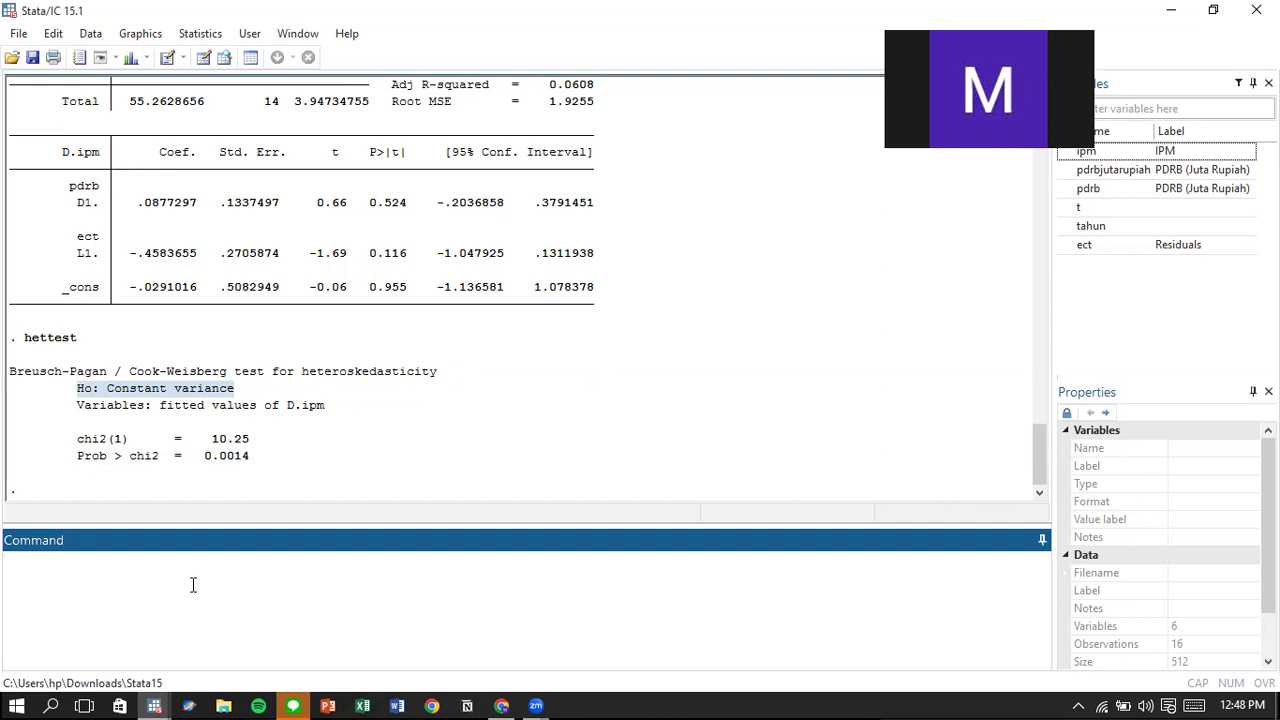
pyautogui.write('estat bgodfrey')
pyautogui.press('Return')
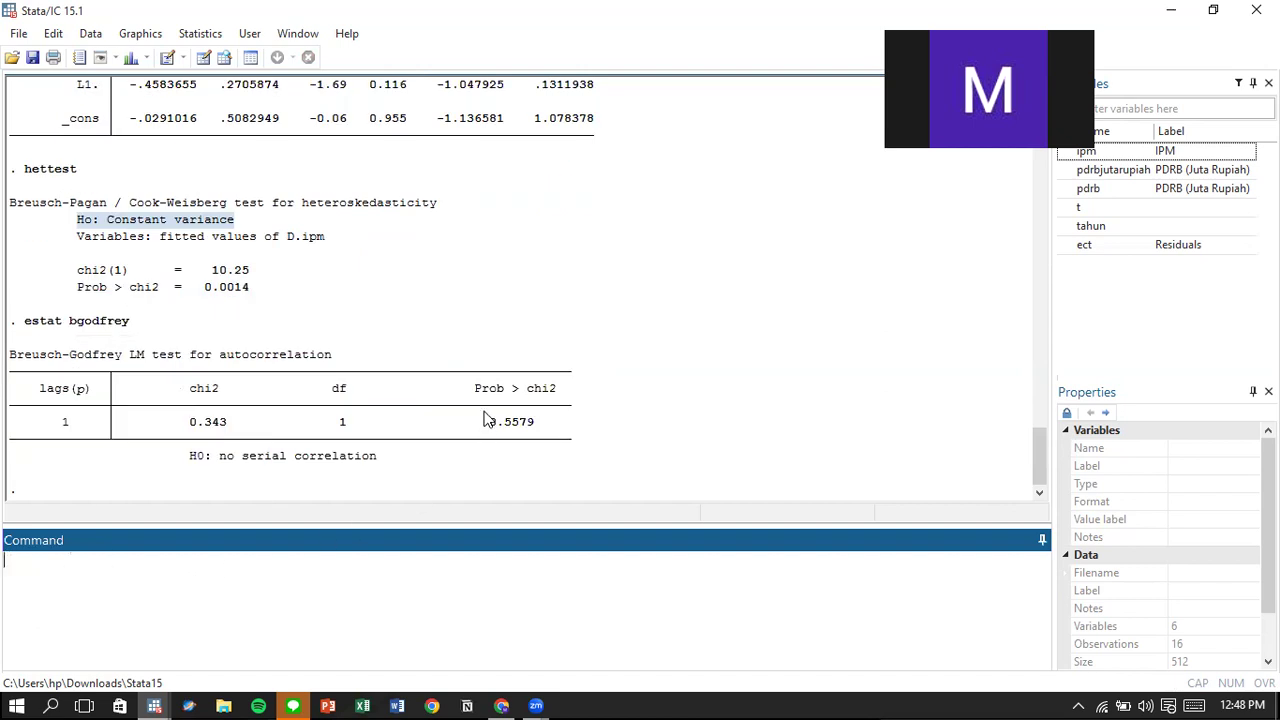
pyautogui.moveTo(475, 389); pyautogui.dragTo(547, 430)
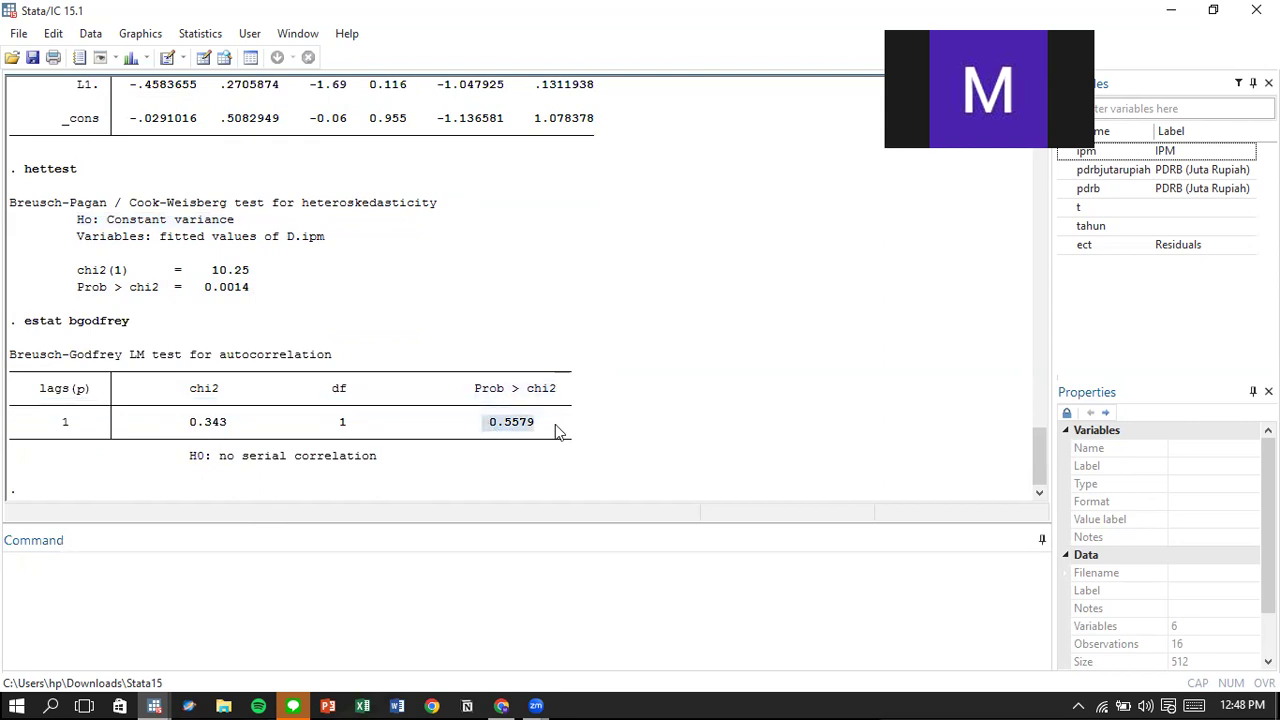
pyautogui.moveTo(189, 463); pyautogui.dragTo(397, 486)
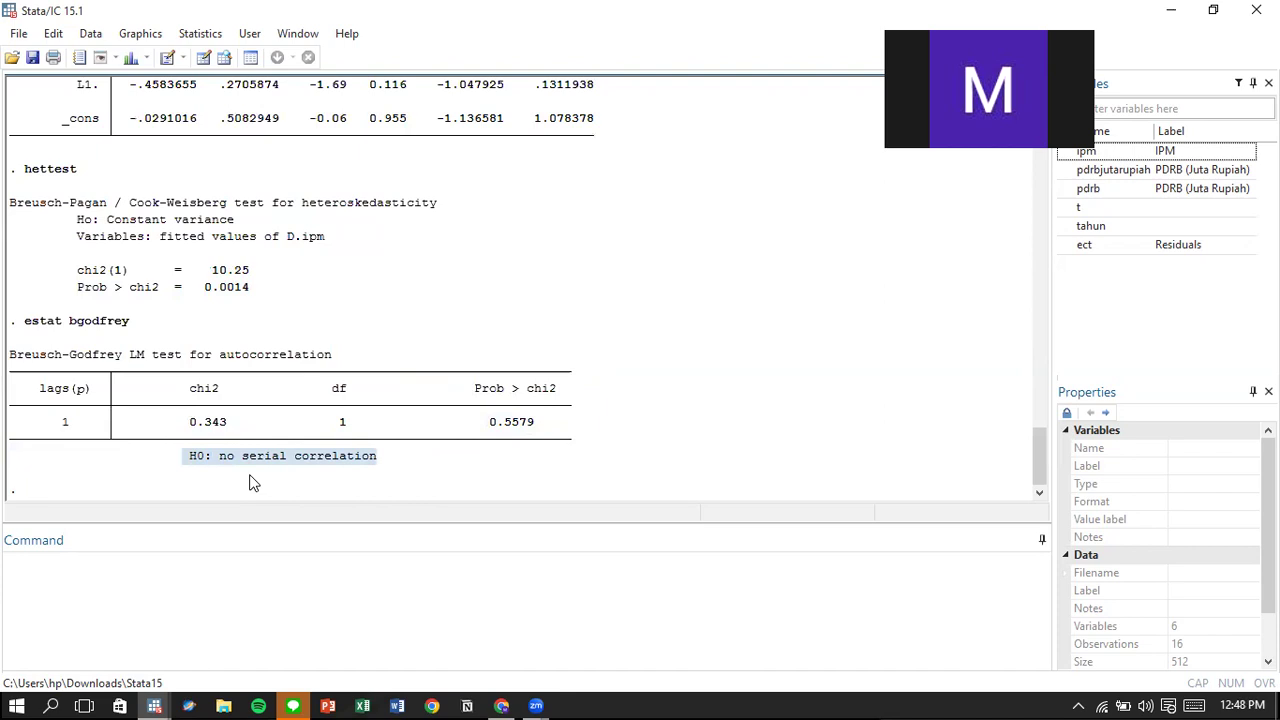
pyautogui.click(345, 480)
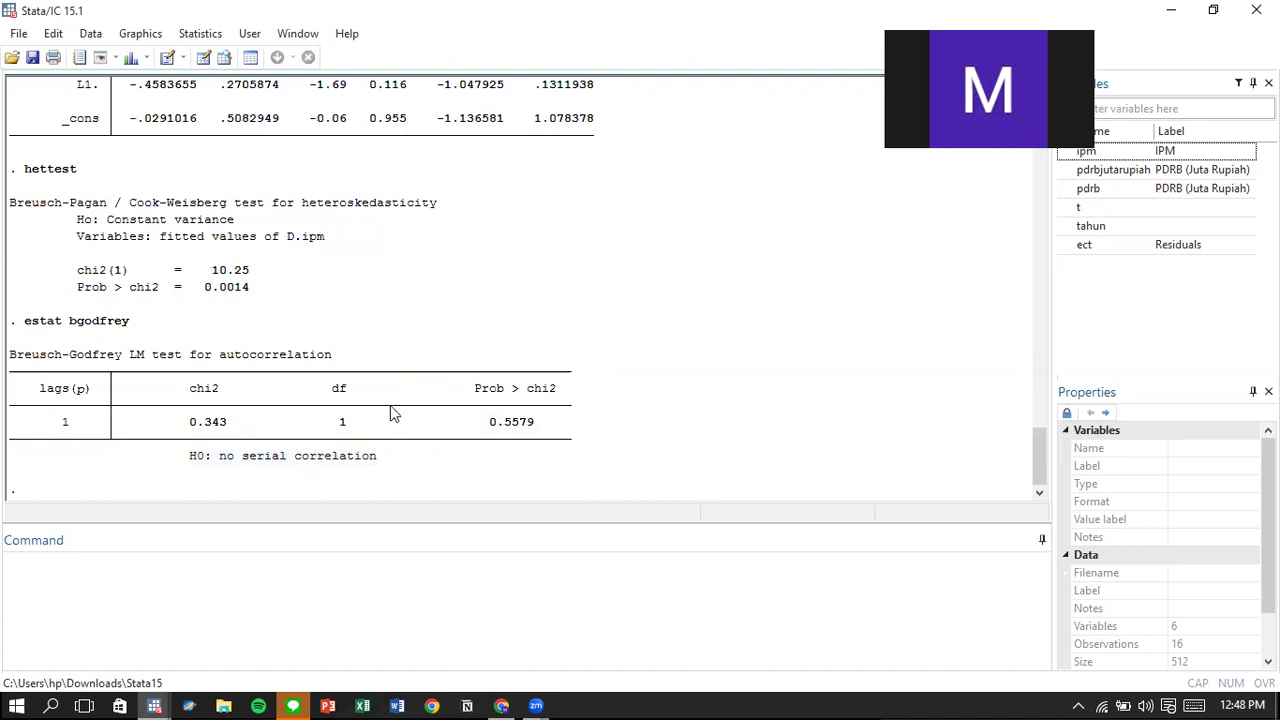
pyautogui.scroll(5, 351, 307)
pyautogui.scroll(-5, 351, 307)
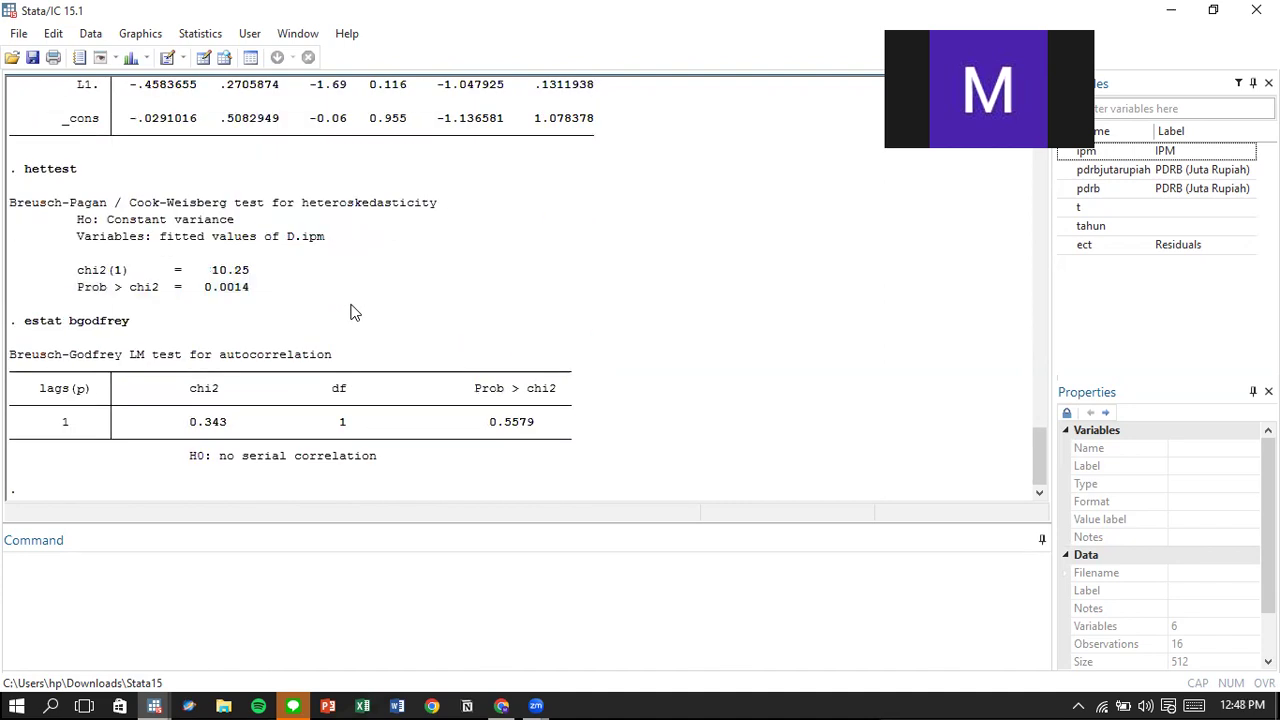